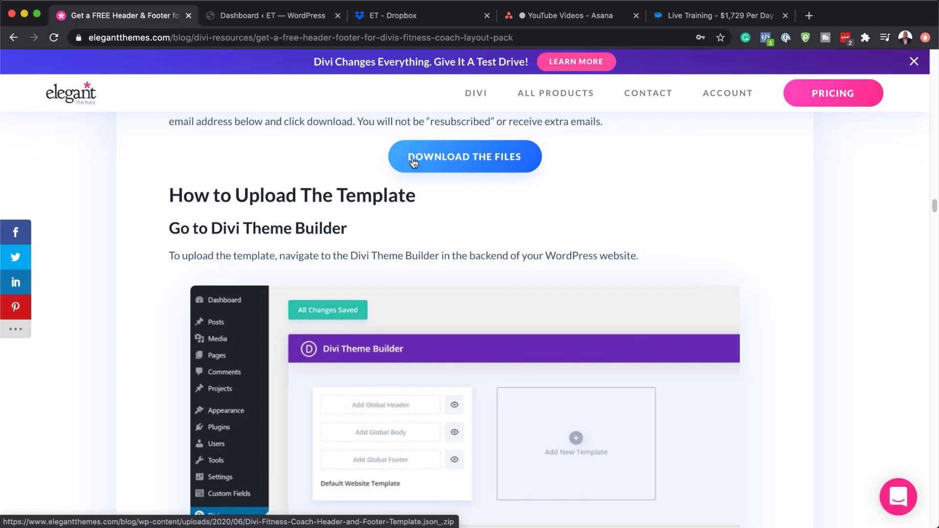
Download the Divi Fitness Coach header and footer template files and extract the JSON file from the ZIP in Downloads
{"action": "left_click", "coordinate": [500, 159]}
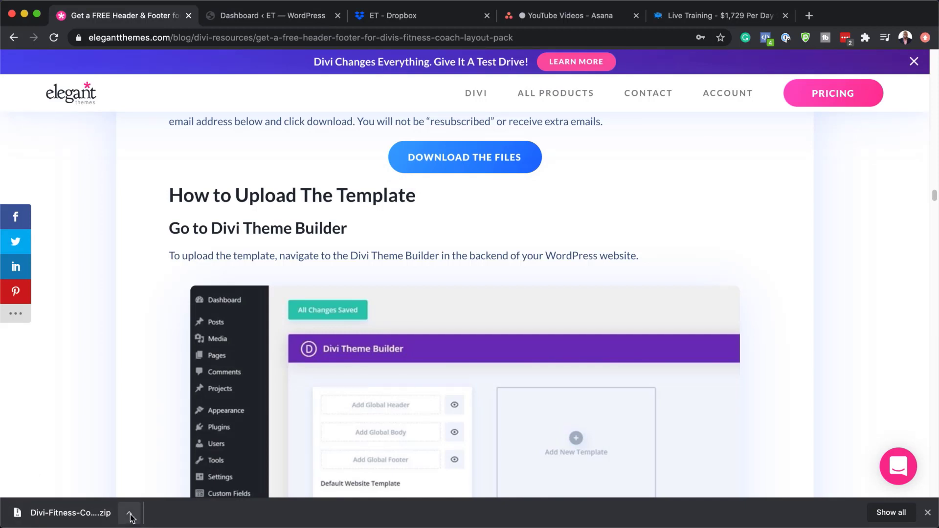
{"action": "left_click", "coordinate": [130, 517]}
{"action": "left_click", "coordinate": [169, 500]}
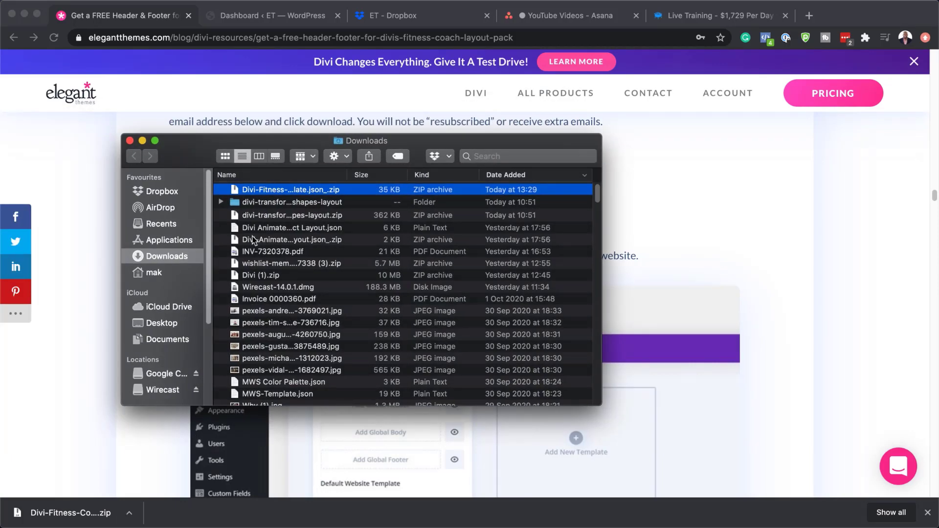
{"action": "double_click", "coordinate": [236, 191]}
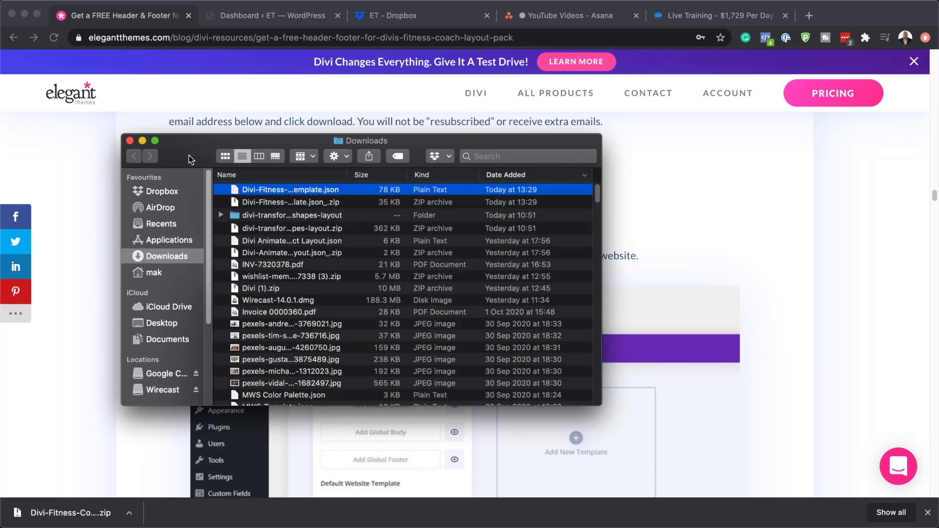
{"action": "left_click_drag", "start_coordinate": [189, 155], "coordinate": [215, 193]}
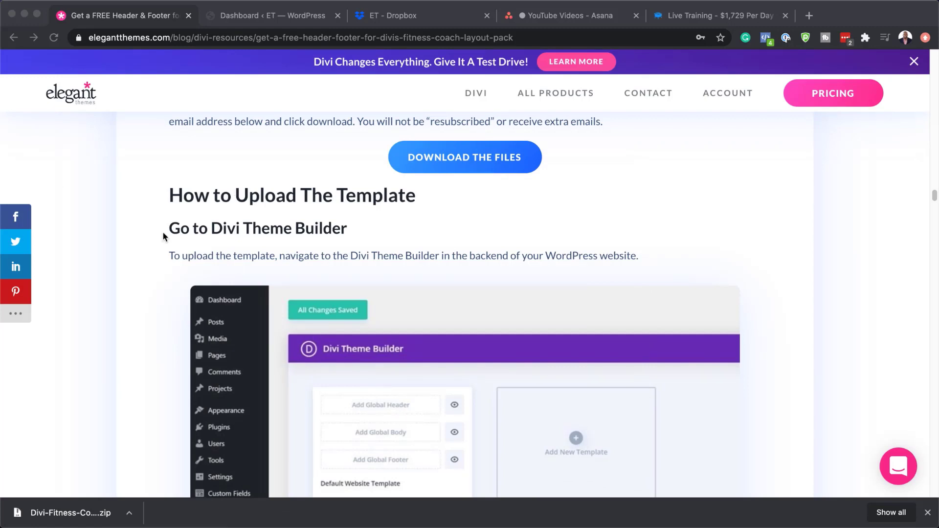
{"action": "left_click", "coordinate": [146, 247]}
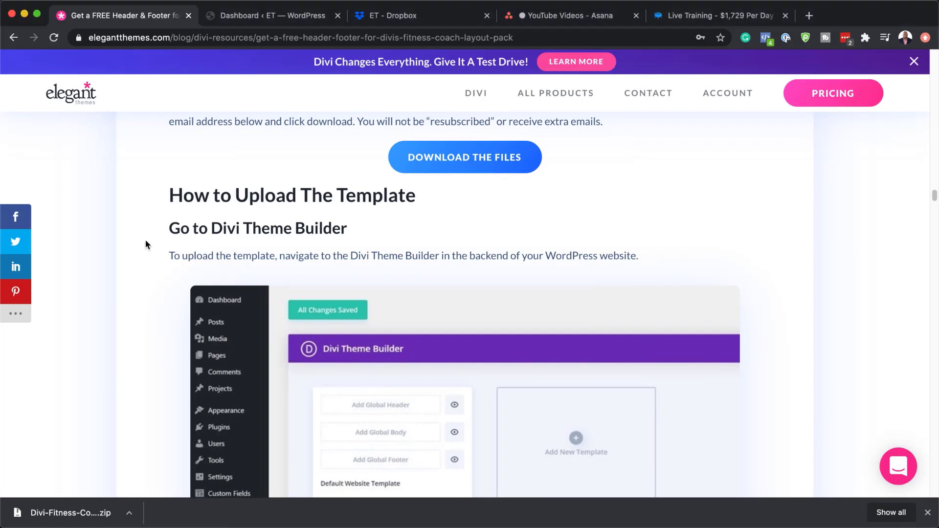
{"action": "left_click", "coordinate": [927, 512]}
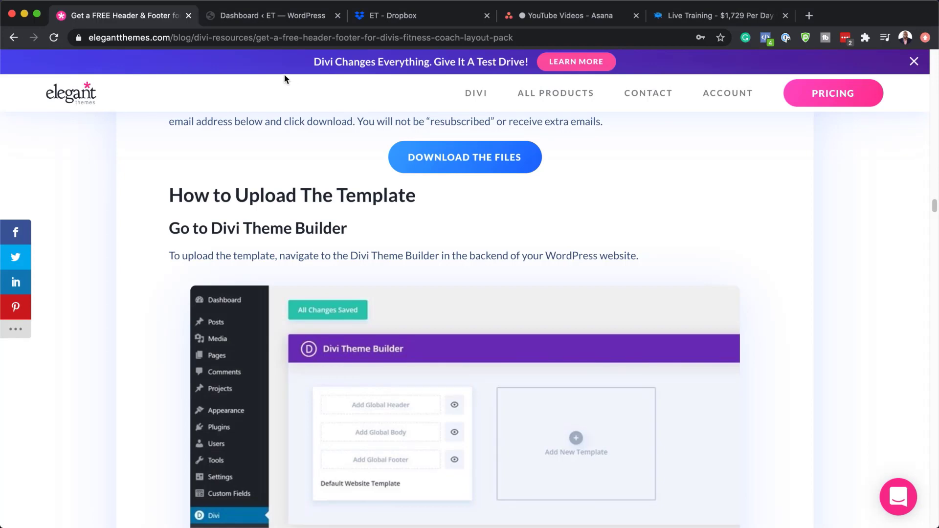
Go to the Divi Theme Builder in the WordPress dashboard and delete the All Projects template including its custom body
{"action": "left_click", "coordinate": [243, 16]}
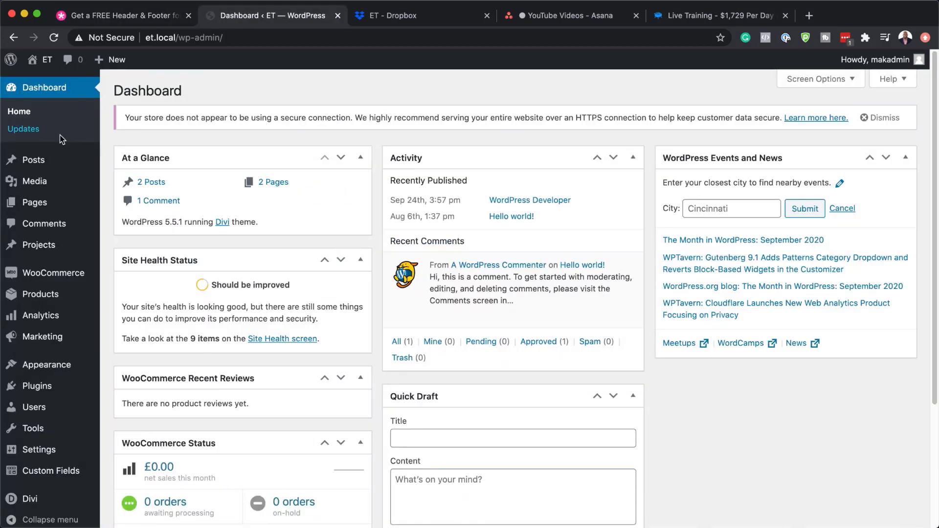
{"action": "scroll", "coordinate": [58, 471], "scroll_direction": "down", "scroll_amount": 4}
{"action": "mouse_move", "coordinate": [30, 491]}
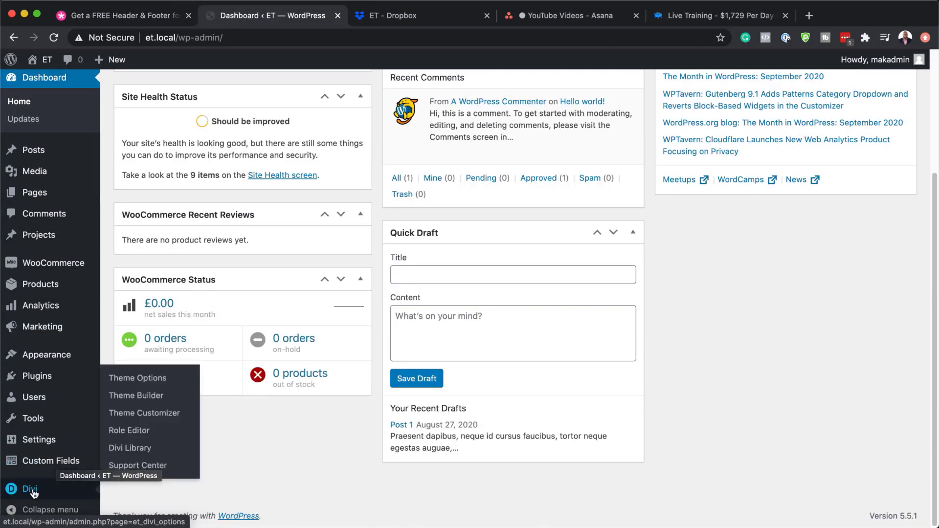
{"action": "left_click", "coordinate": [147, 400]}
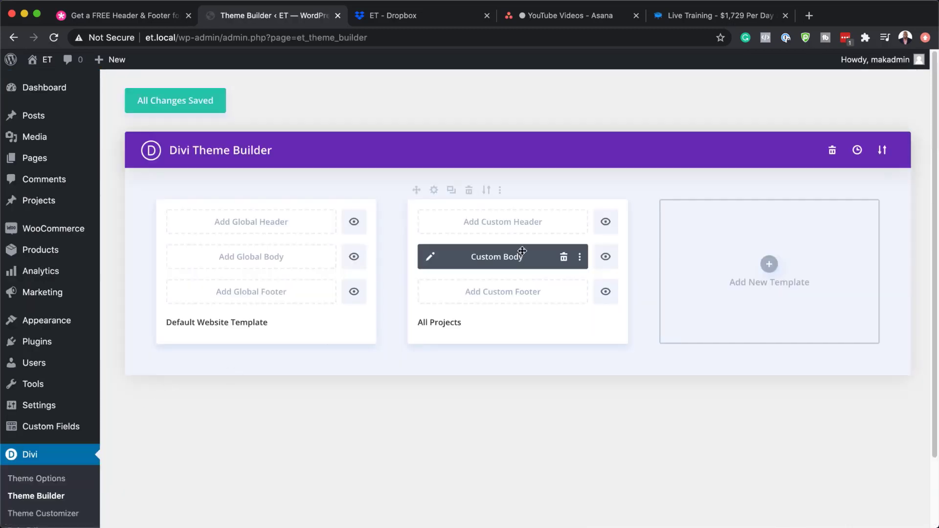
{"action": "left_click", "coordinate": [564, 259]}
{"action": "left_click", "coordinate": [468, 190]}
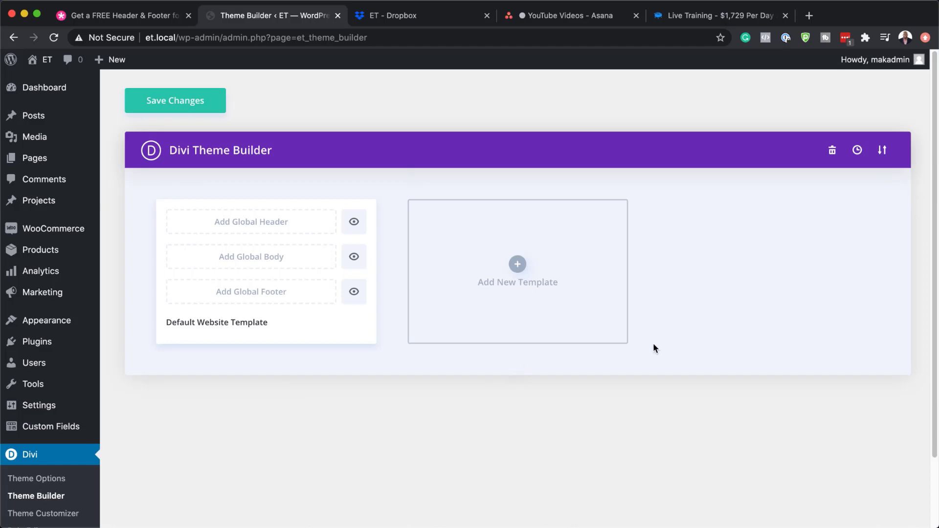
Import the Divi Fitness Coach header and footer template JSON, overriding the default website template and existing assignments, and save the changes
{"action": "left_click", "coordinate": [883, 151]}
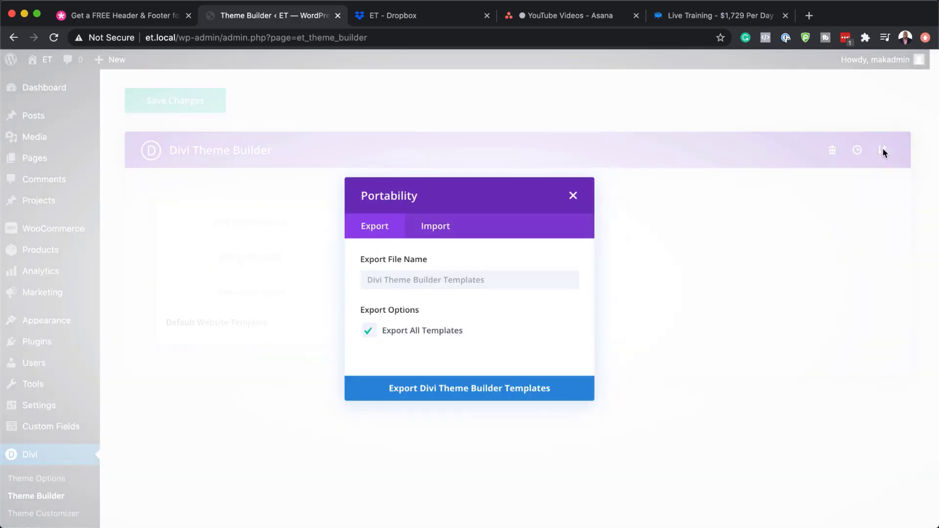
{"action": "left_click", "coordinate": [442, 228]}
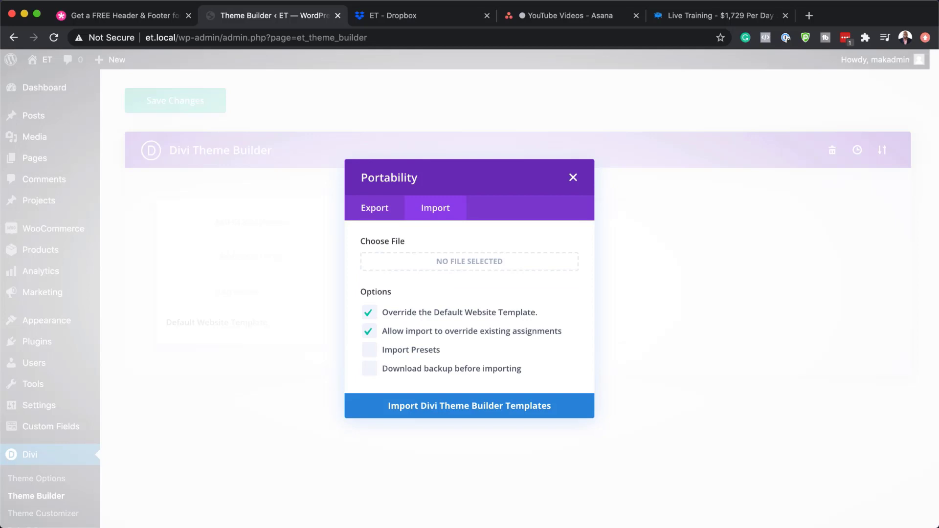
{"action": "left_click_drag", "start_coordinate": [1, 203], "coordinate": [82, 243]}
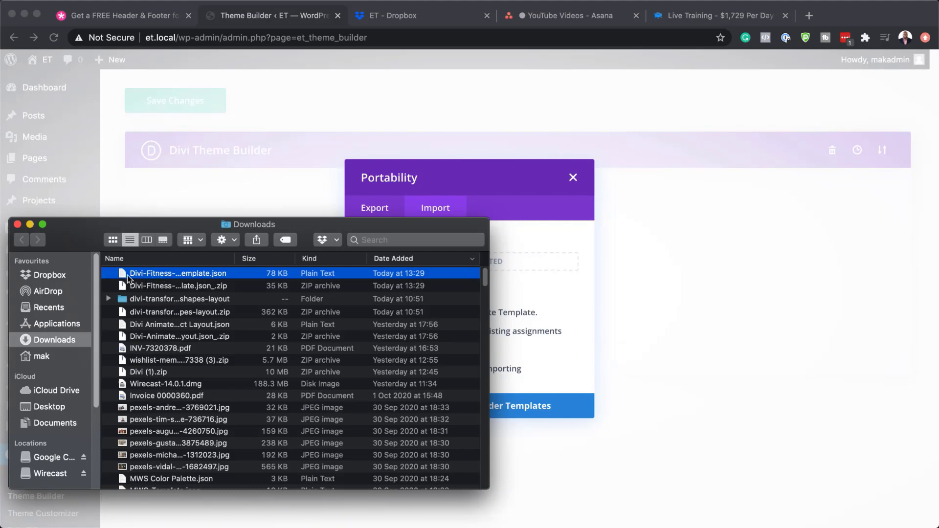
{"action": "left_click_drag", "start_coordinate": [495, 221], "coordinate": [339, 225]}
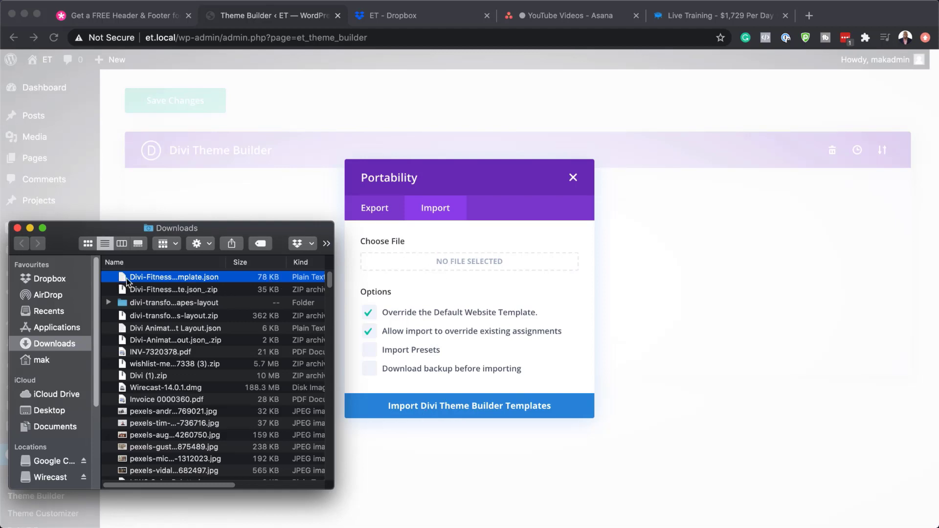
{"action": "left_click_drag", "start_coordinate": [122, 278], "coordinate": [441, 265]}
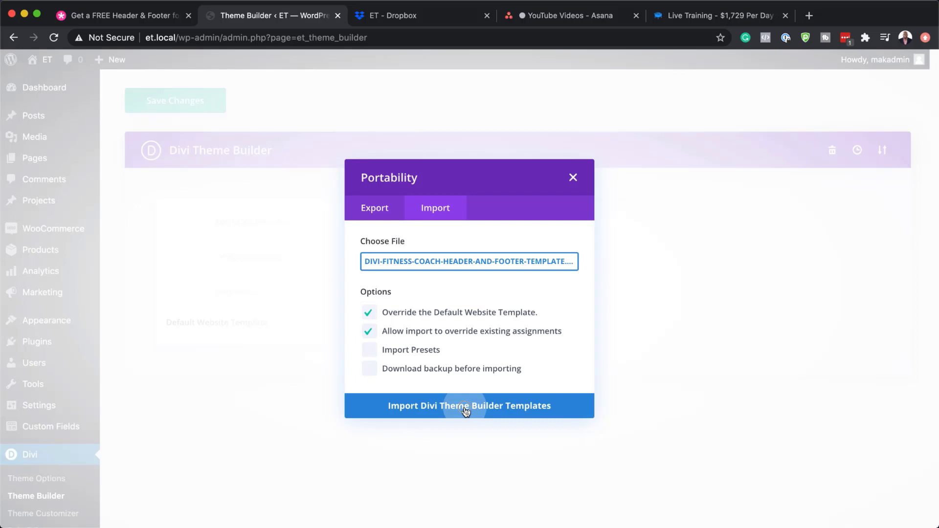
{"action": "left_click", "coordinate": [465, 411]}
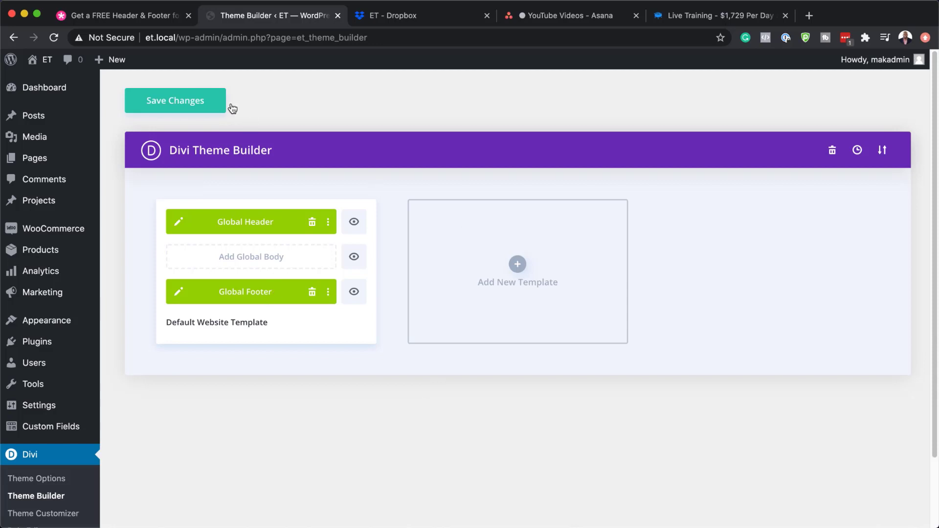
{"action": "left_click", "coordinate": [188, 106]}
Visit the live site in a new tab and examine the imported header and footer on the front page
{"action": "mouse_move", "coordinate": [44, 59]}
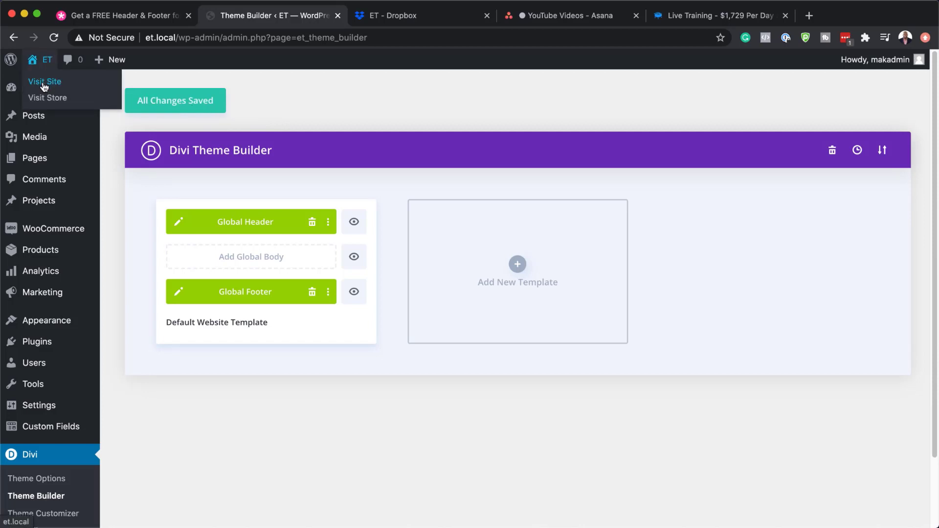
{"action": "left_click", "coordinate": [44, 84], "text": "super"}
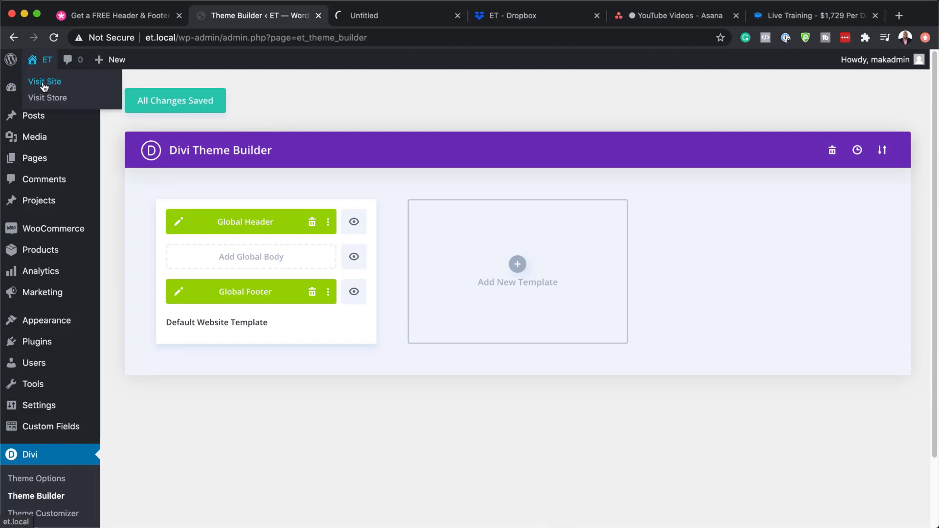
{"action": "left_click", "coordinate": [403, 16]}
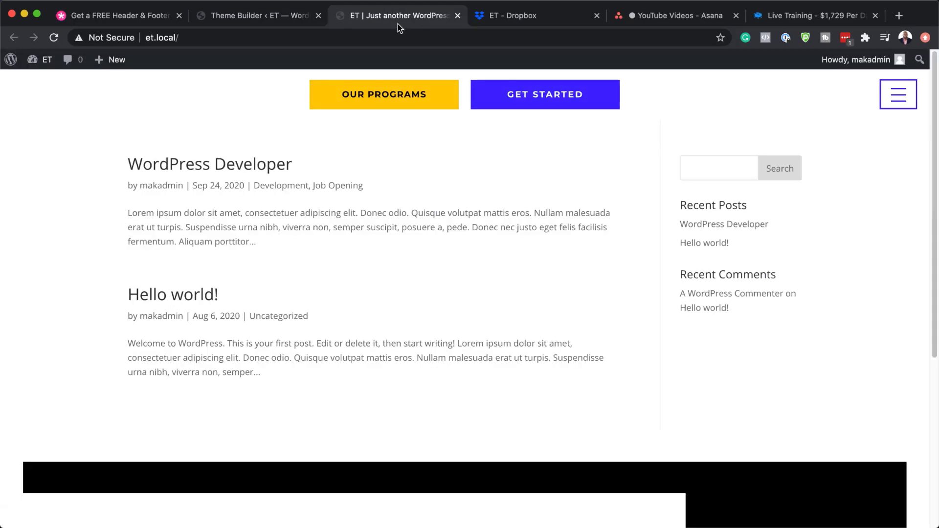
{"action": "scroll", "coordinate": [275, 309], "scroll_direction": "down", "scroll_amount": 5}
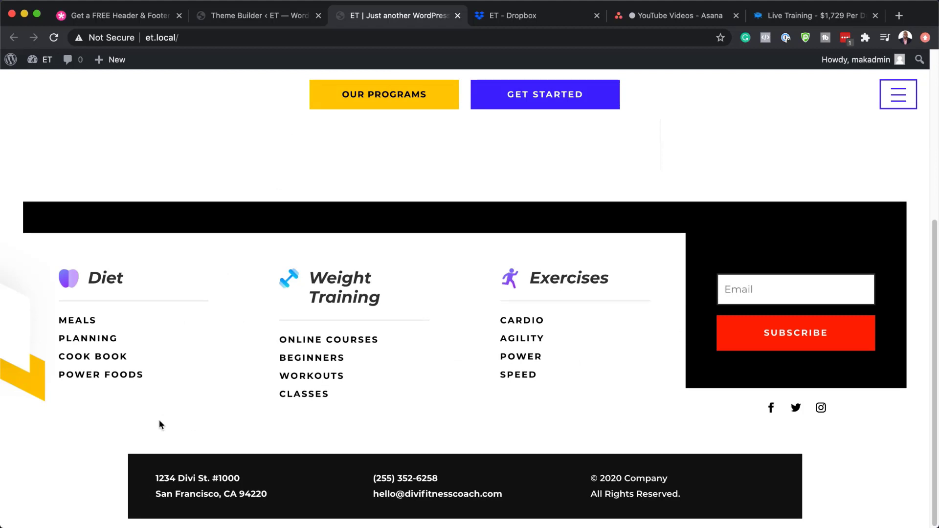
{"action": "scroll", "coordinate": [280, 361], "scroll_direction": "up", "scroll_amount": 5}
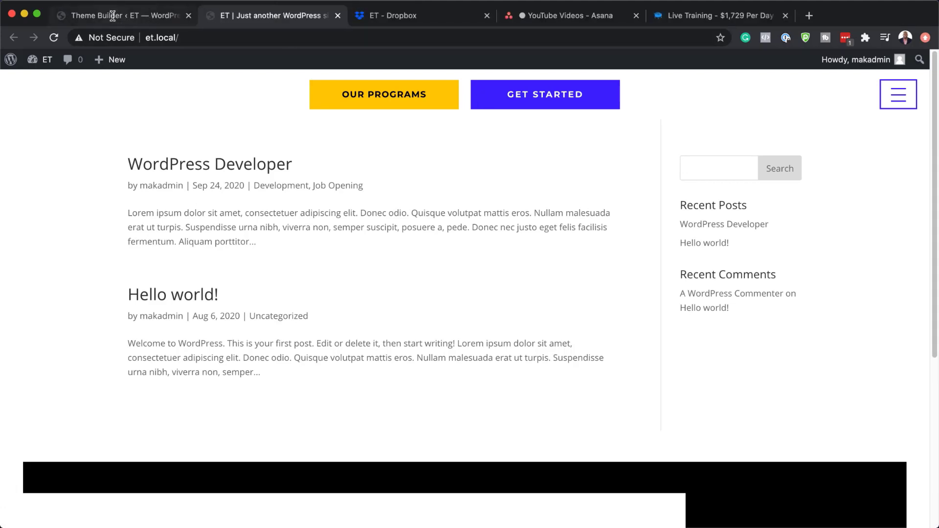
Edit the Global Header layout in the Theme Builder and set the top Our Programs button's link URL to #
{"action": "left_click", "coordinate": [113, 16]}
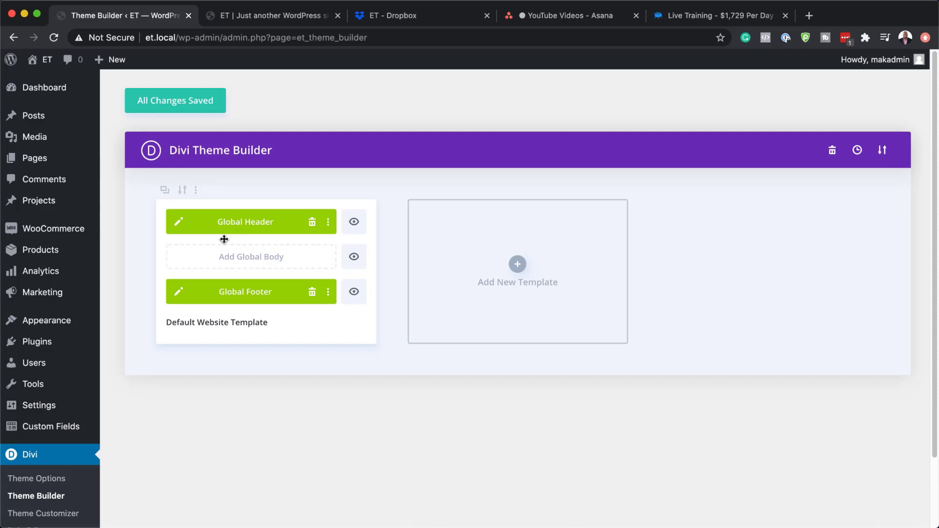
{"action": "left_click", "coordinate": [179, 223]}
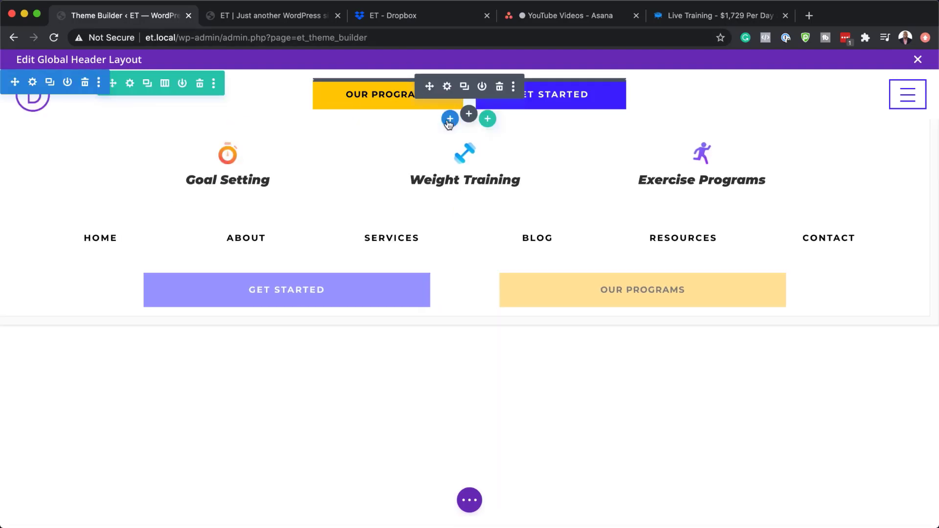
{"action": "left_click", "coordinate": [447, 89]}
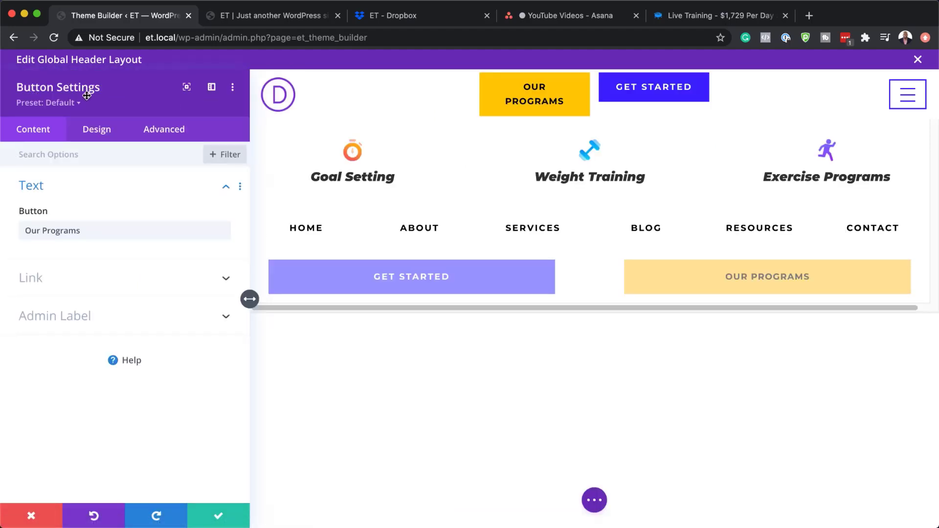
{"action": "left_click", "coordinate": [39, 279]}
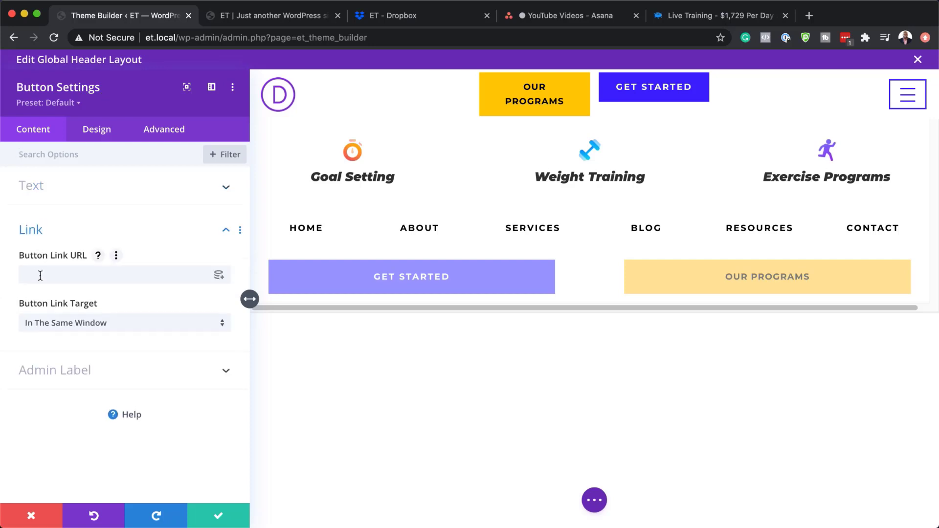
{"action": "left_click", "coordinate": [40, 275]}
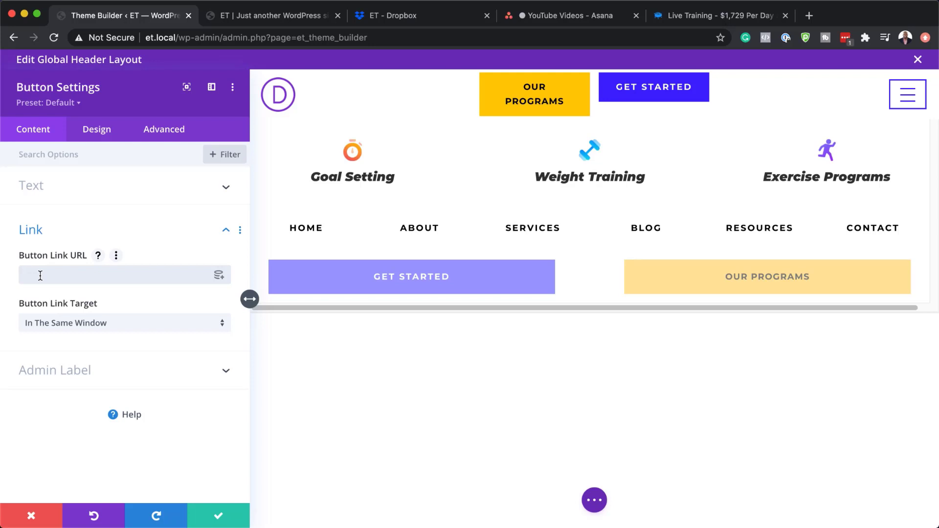
{"action": "type", "text": "#"}
{"action": "left_click", "coordinate": [219, 517]}
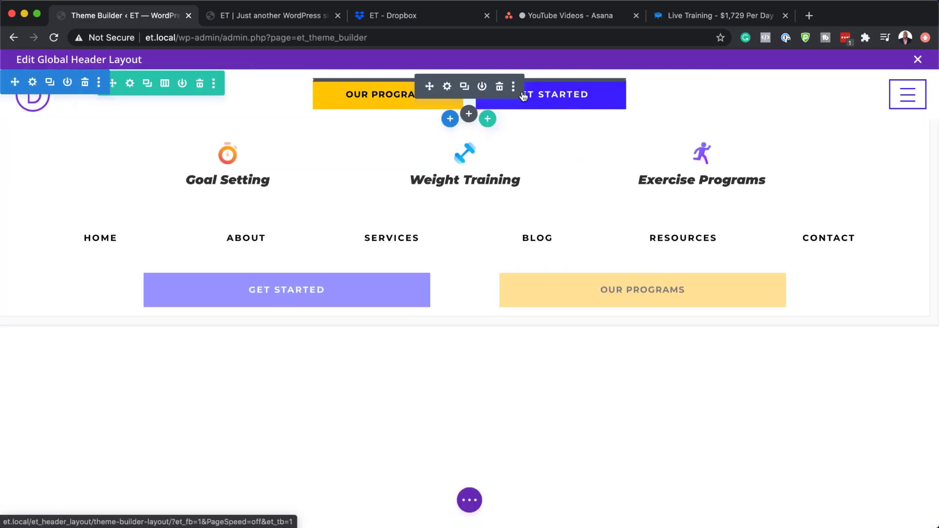
Set the link URL of the top Get Started button in the header to # and save the module
{"action": "left_click", "coordinate": [447, 87]}
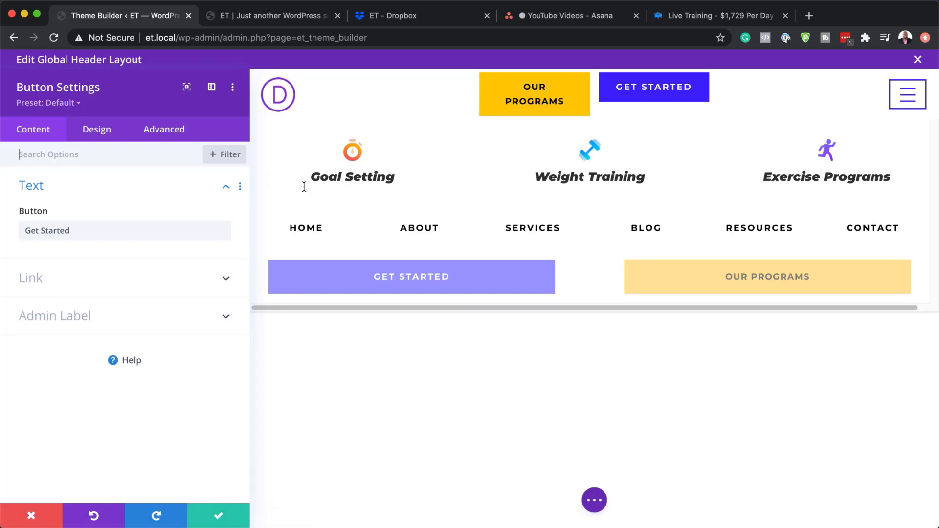
{"action": "left_click", "coordinate": [145, 278]}
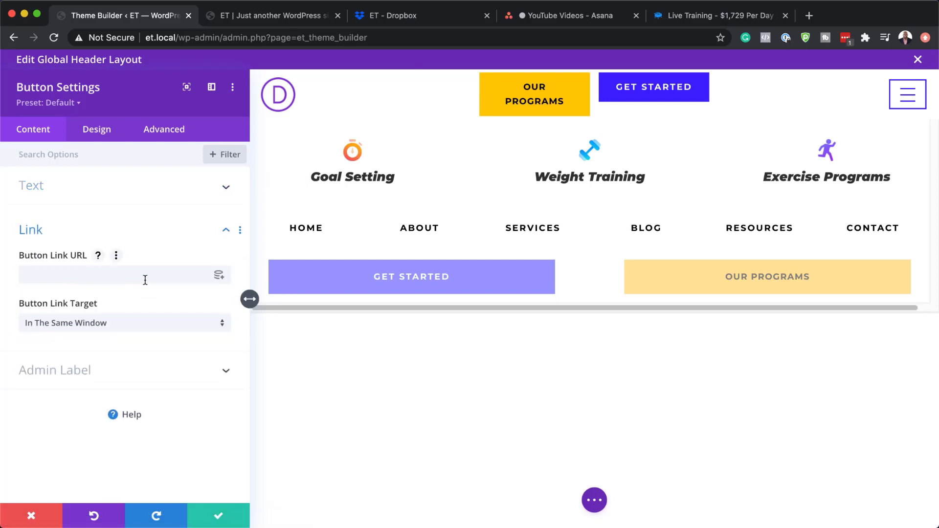
{"action": "left_click", "coordinate": [97, 278]}
{"action": "type", "text": "#"}
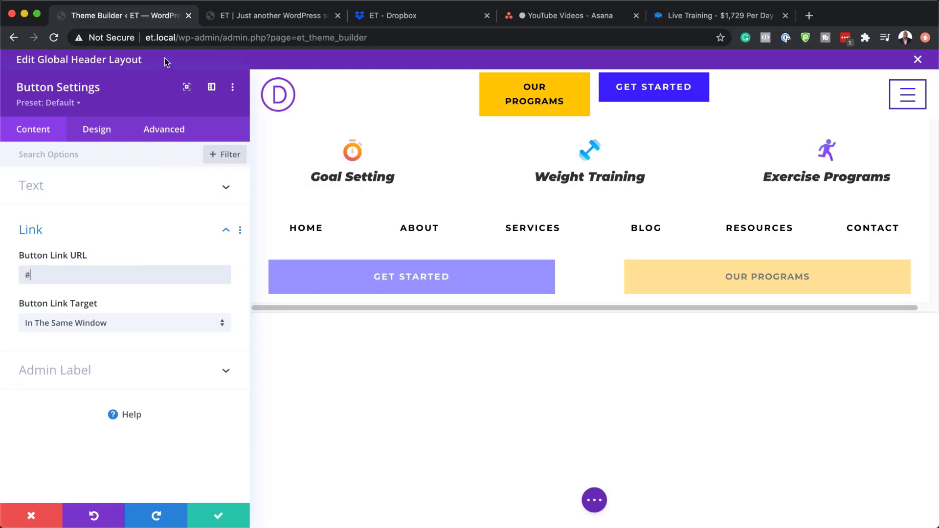
{"action": "left_click", "coordinate": [219, 515]}
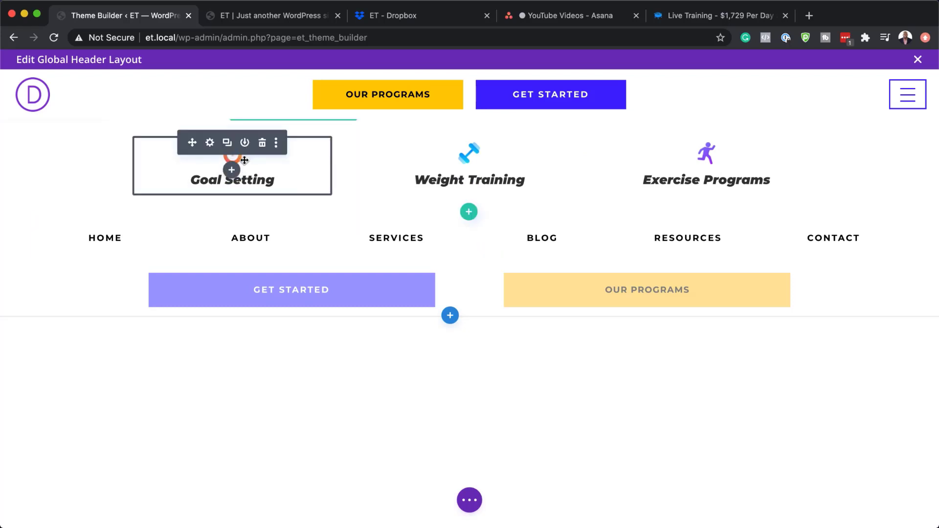
Check the module link URL of the Goal Setting blurb in the header and save the module
{"action": "left_click", "coordinate": [211, 142]}
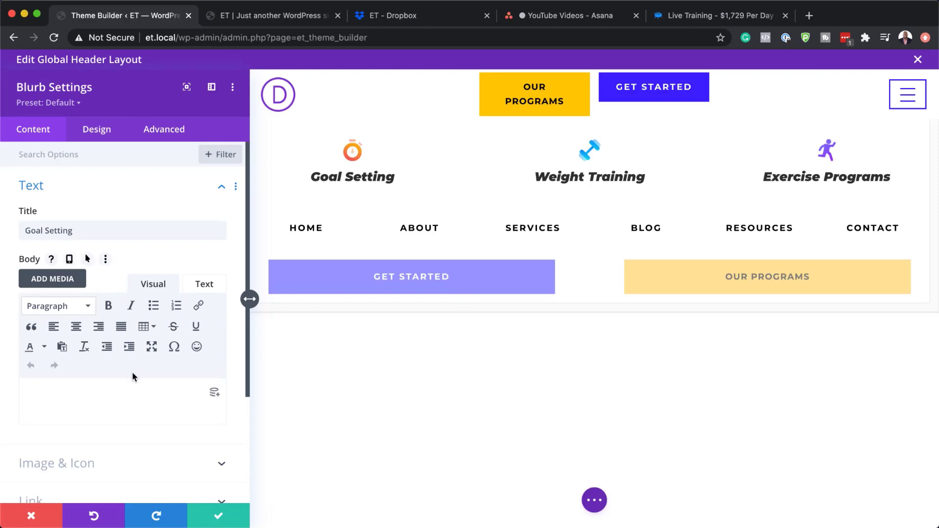
{"action": "scroll", "coordinate": [133, 374], "scroll_direction": "down", "scroll_amount": 3}
{"action": "scroll", "coordinate": [133, 374], "scroll_direction": "down", "scroll_amount": 3}
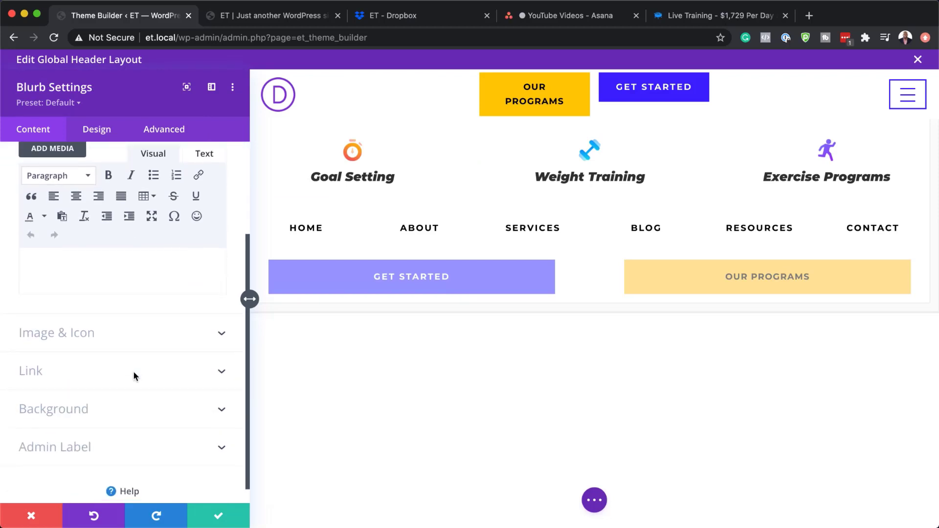
{"action": "left_click", "coordinate": [95, 364]}
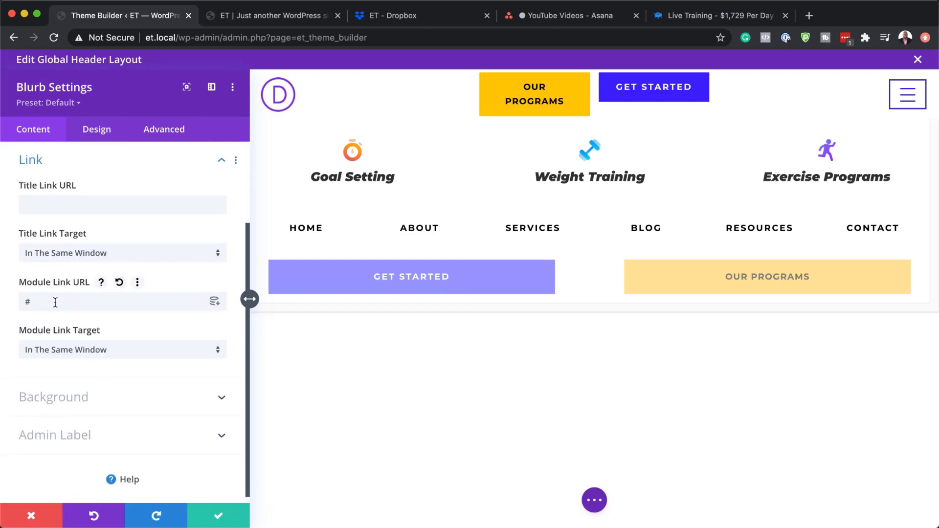
{"action": "left_click_drag", "start_coordinate": [47, 303], "coordinate": [1, 302]}
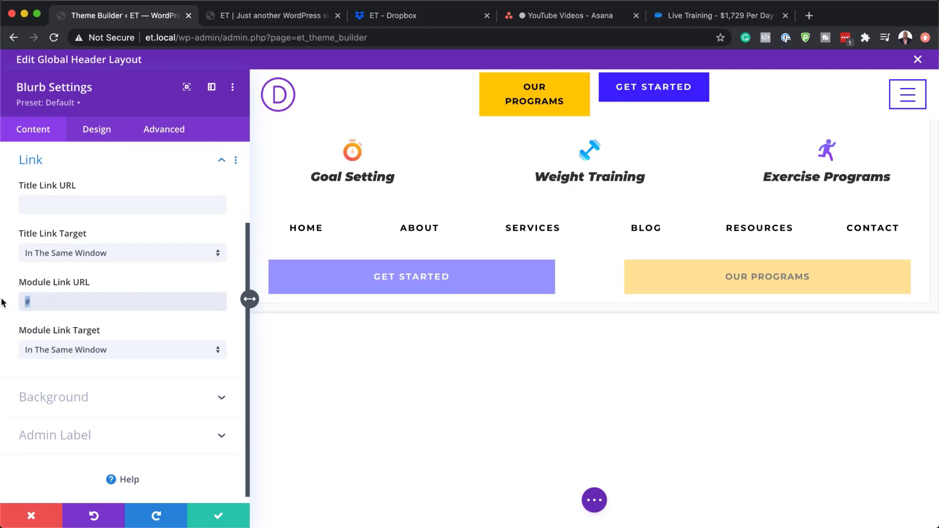
{"action": "left_click", "coordinate": [215, 516]}
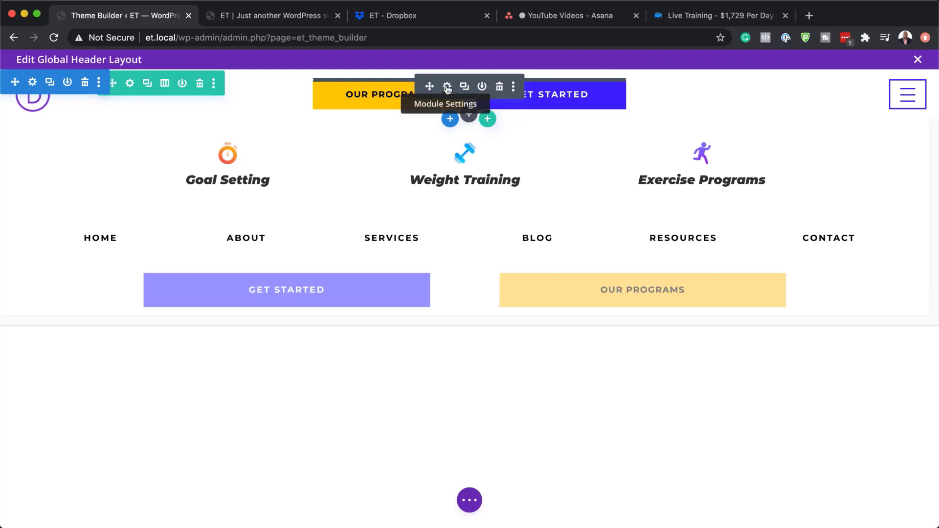
Try an orange background on the header's top Our Programs button and discard the module changes
{"action": "left_click", "coordinate": [447, 88]}
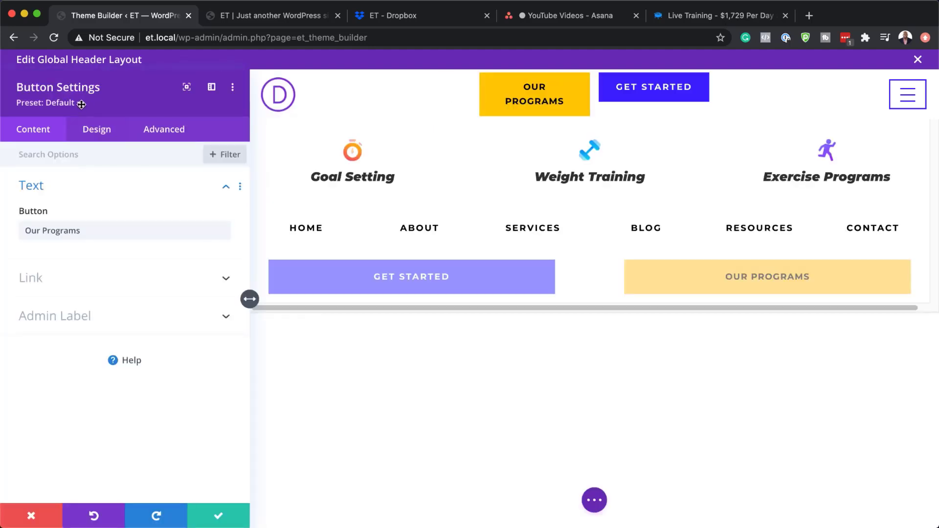
{"action": "left_click", "coordinate": [102, 135]}
{"action": "left_click", "coordinate": [54, 262]}
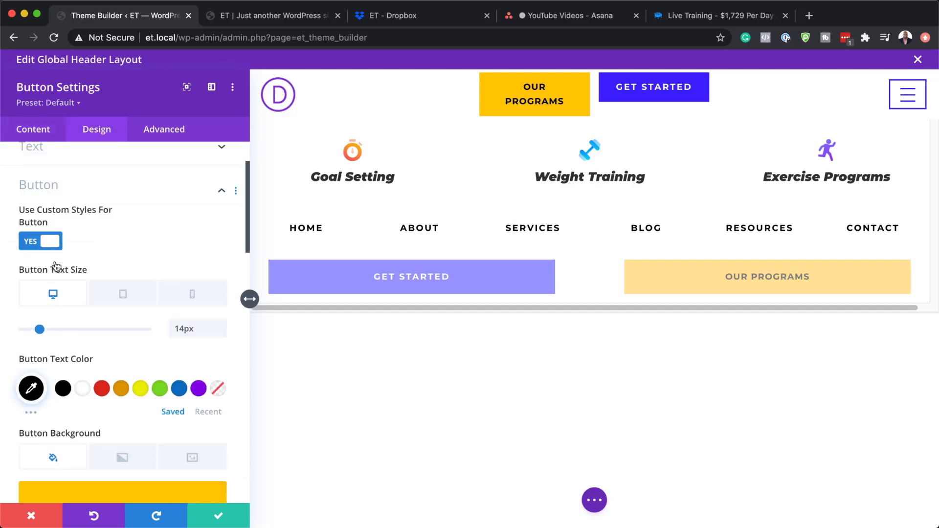
{"action": "scroll", "coordinate": [105, 430], "scroll_direction": "down", "scroll_amount": 2}
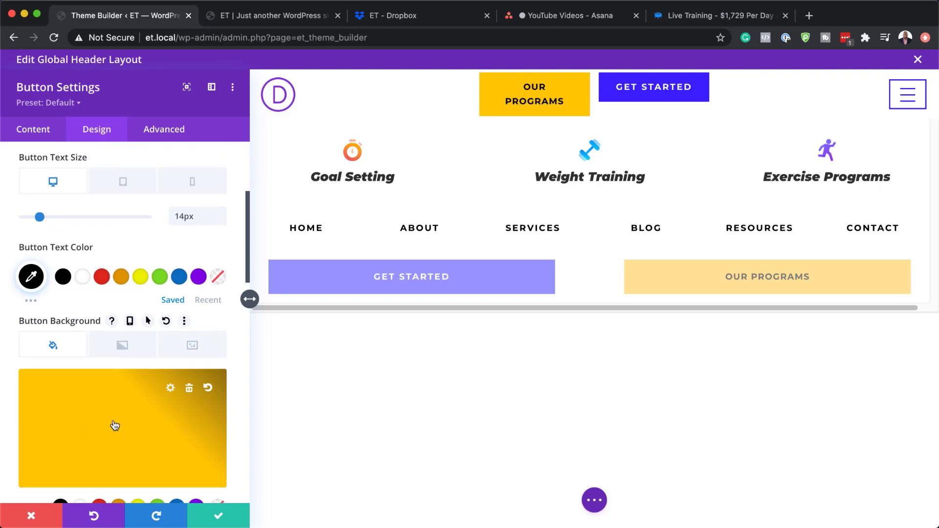
{"action": "scroll", "coordinate": [114, 421], "scroll_direction": "down", "scroll_amount": 2}
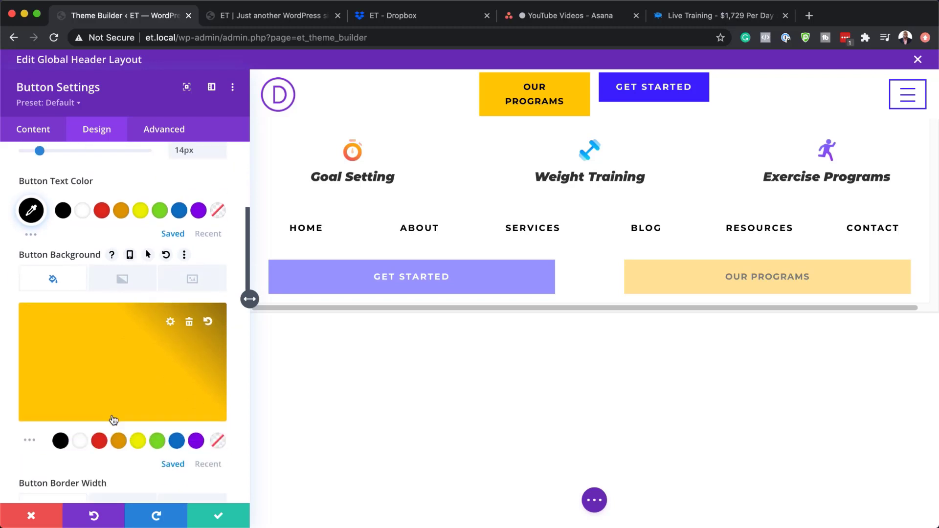
{"action": "left_click", "coordinate": [119, 441]}
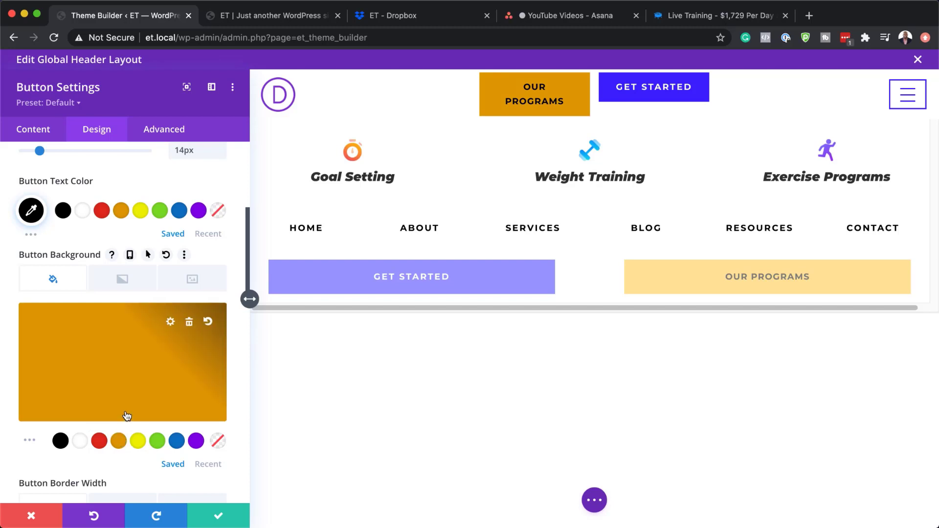
{"action": "left_click", "coordinate": [32, 518]}
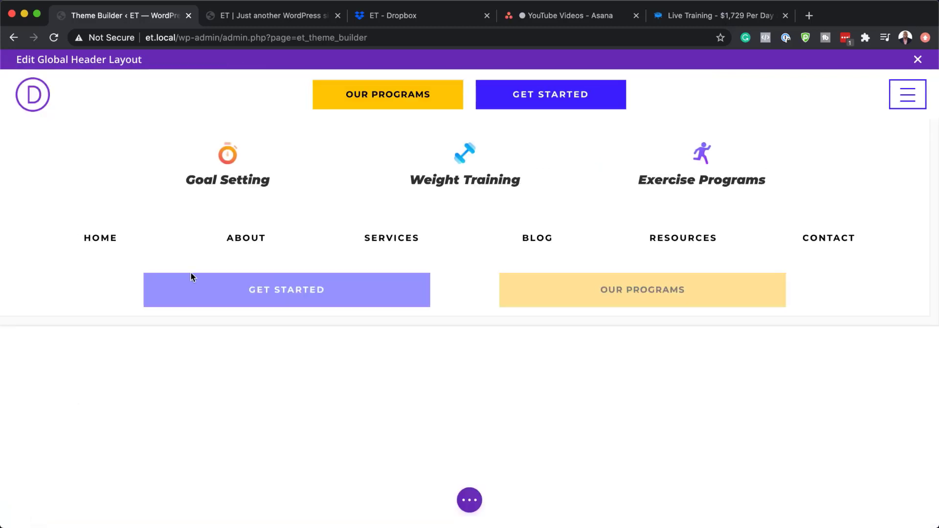
Exit the Global Header layout discarding its unsaved changes, and open the Global Footer layout for editing
{"action": "left_click", "coordinate": [919, 60]}
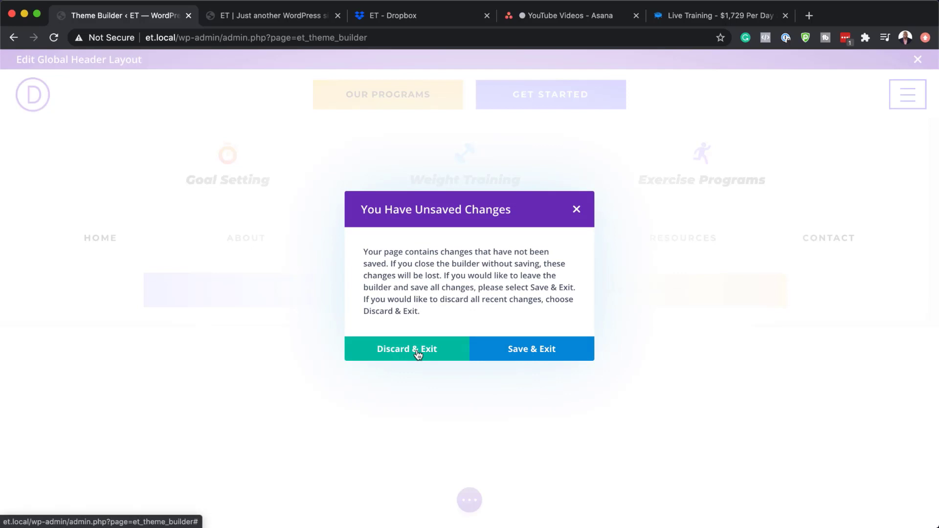
{"action": "left_click", "coordinate": [417, 350]}
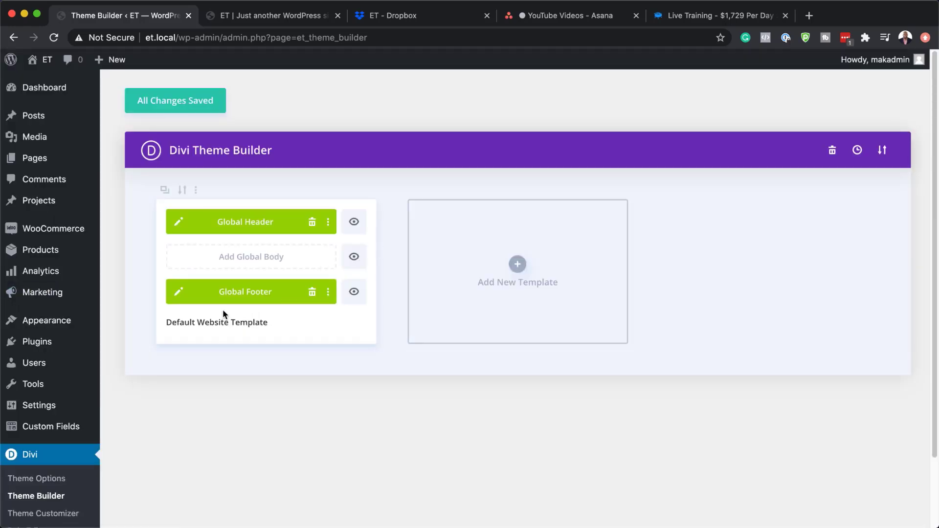
{"action": "left_click", "coordinate": [180, 294]}
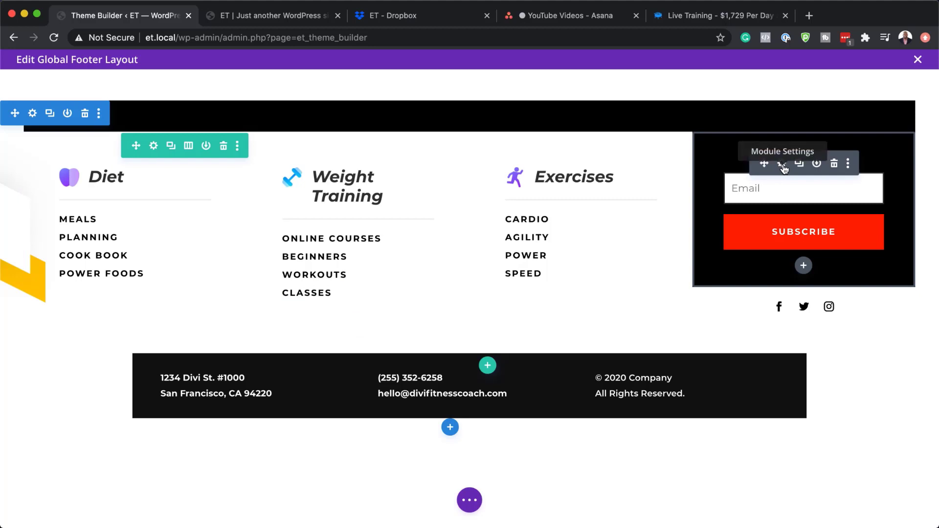
Set the email account service provider of the footer's Email Optin module to ConvertKit
{"action": "left_click", "coordinate": [783, 168]}
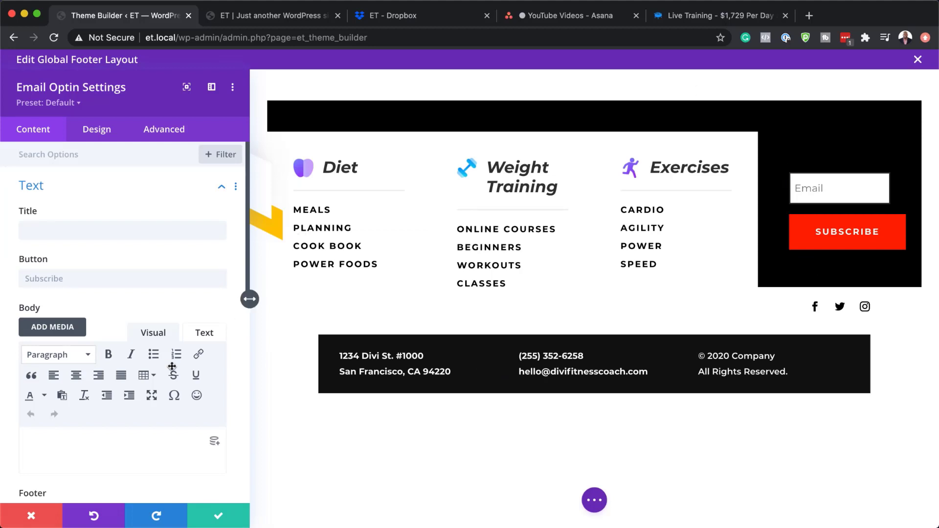
{"action": "scroll", "coordinate": [137, 242], "scroll_direction": "down", "scroll_amount": 10}
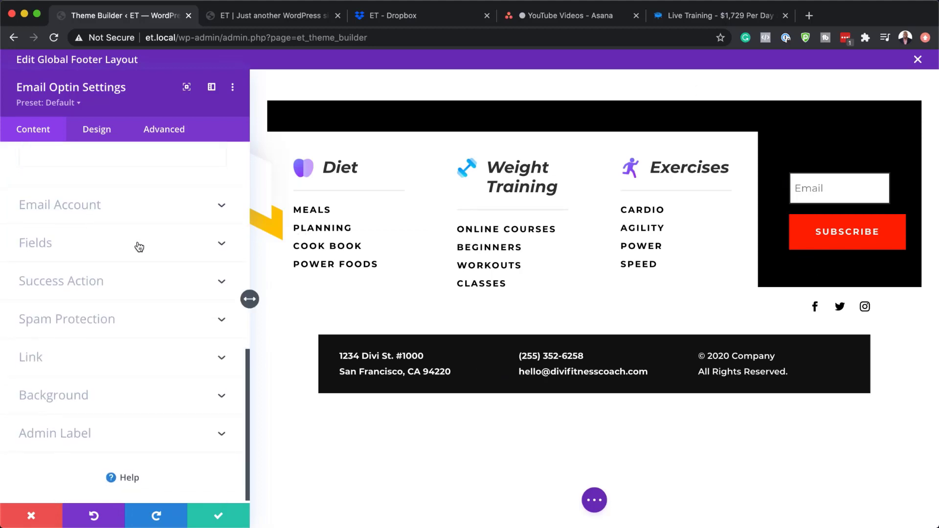
{"action": "left_click", "coordinate": [86, 210]}
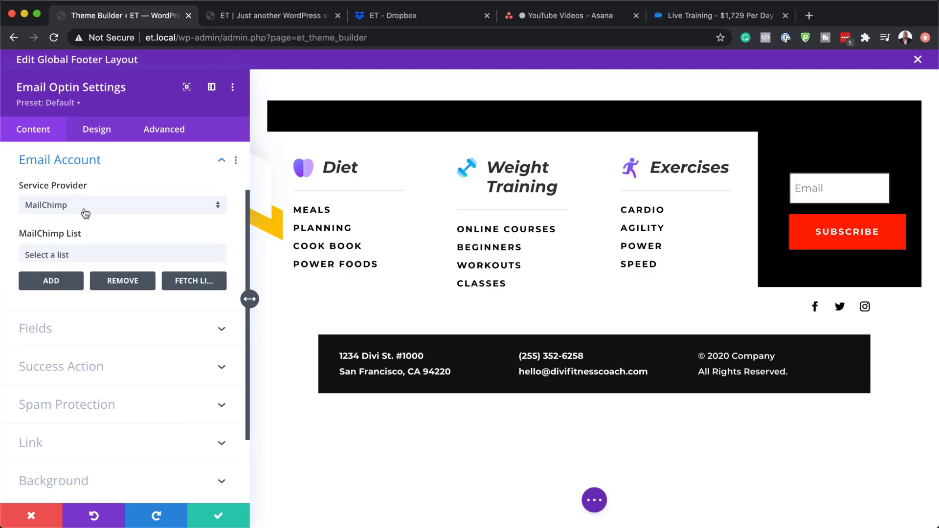
{"action": "left_click", "coordinate": [87, 207]}
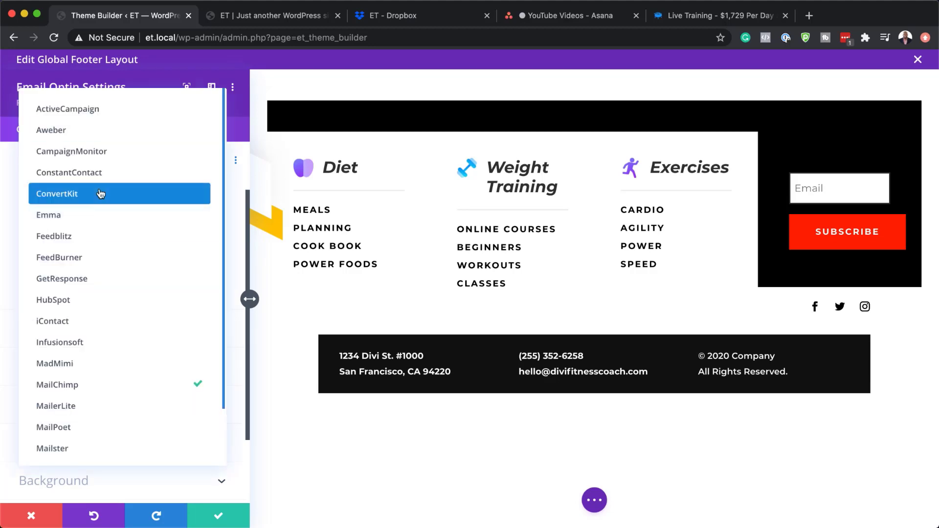
{"action": "scroll", "coordinate": [114, 372], "scroll_direction": "down", "scroll_amount": 1}
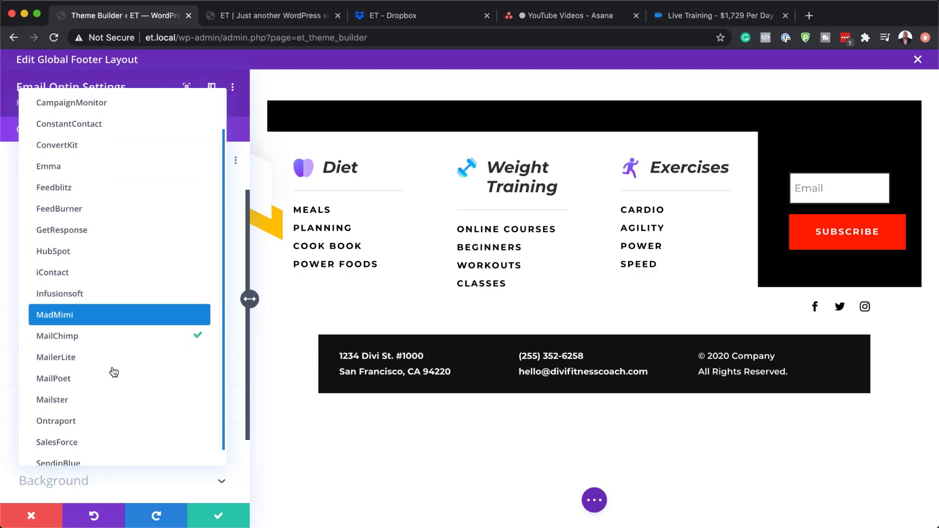
{"action": "scroll", "coordinate": [113, 372], "scroll_direction": "up", "scroll_amount": 1}
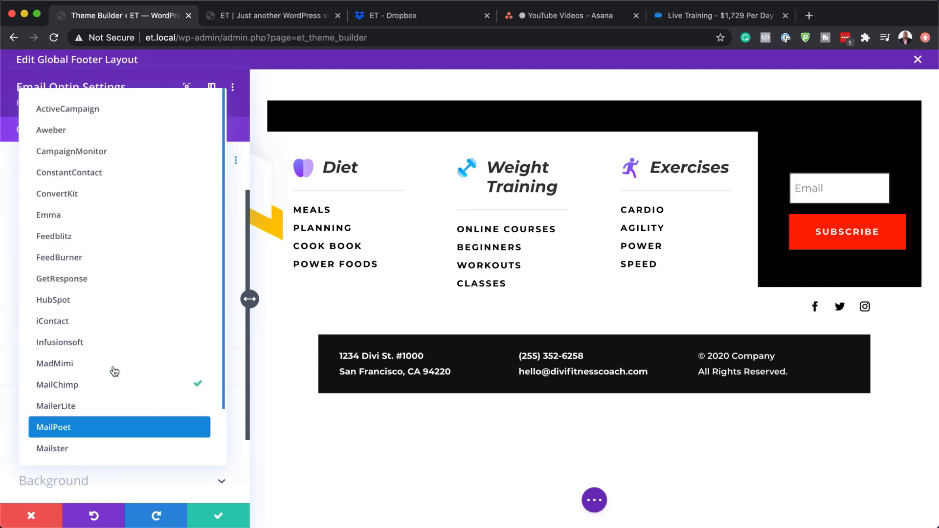
{"action": "left_click", "coordinate": [113, 196]}
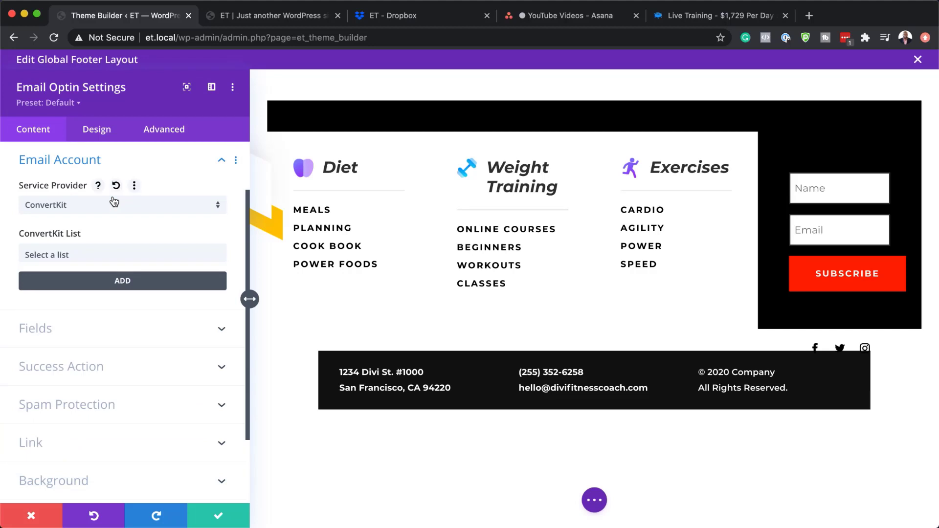
Try to submit a new ConvertKit account with its fields left blank, and save the Email Optin module
{"action": "left_click", "coordinate": [92, 254]}
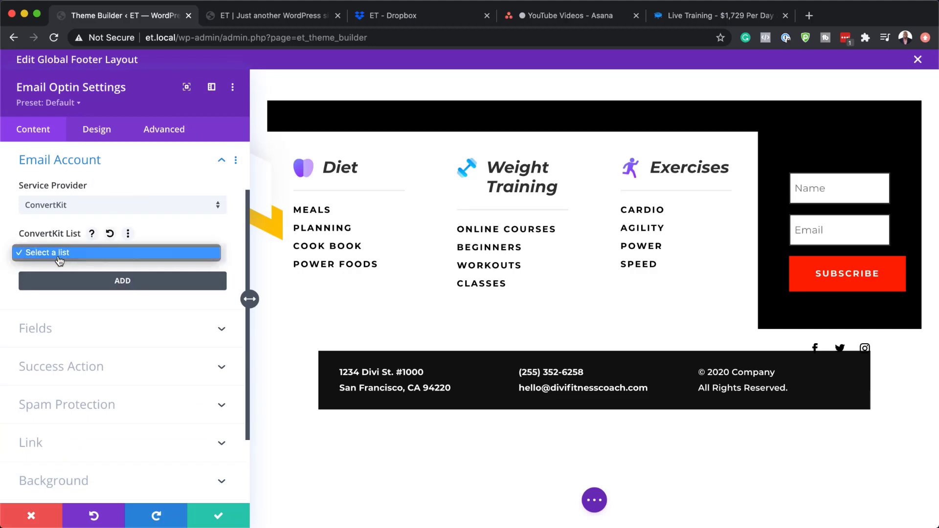
{"action": "left_click", "coordinate": [128, 284]}
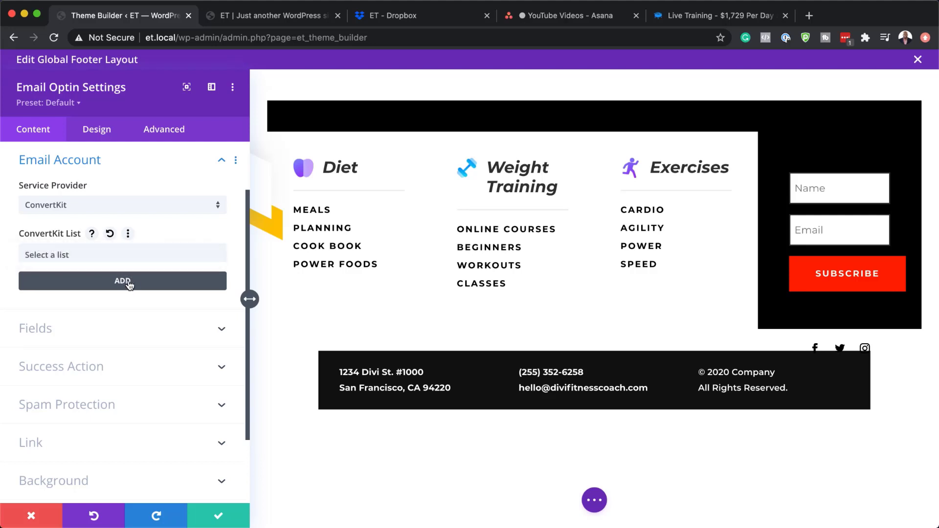
{"action": "left_click", "coordinate": [129, 284]}
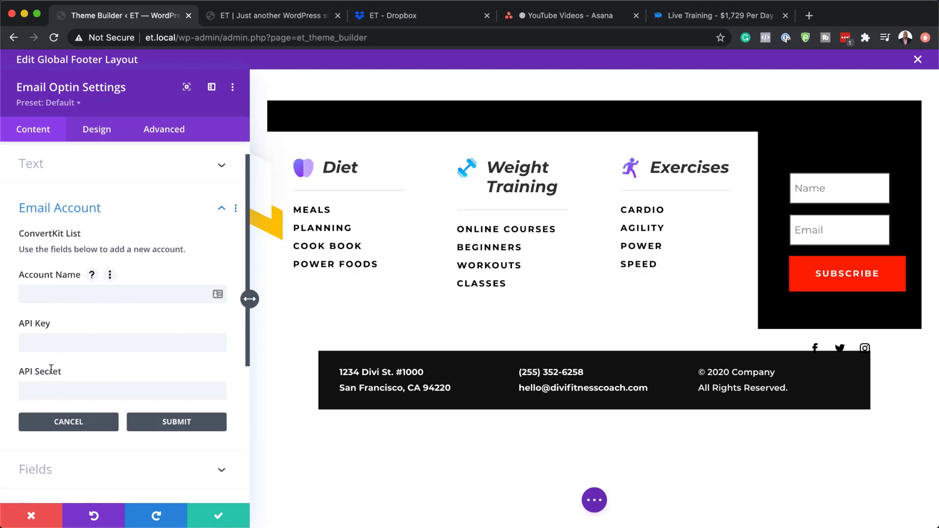
{"action": "left_click", "coordinate": [176, 432]}
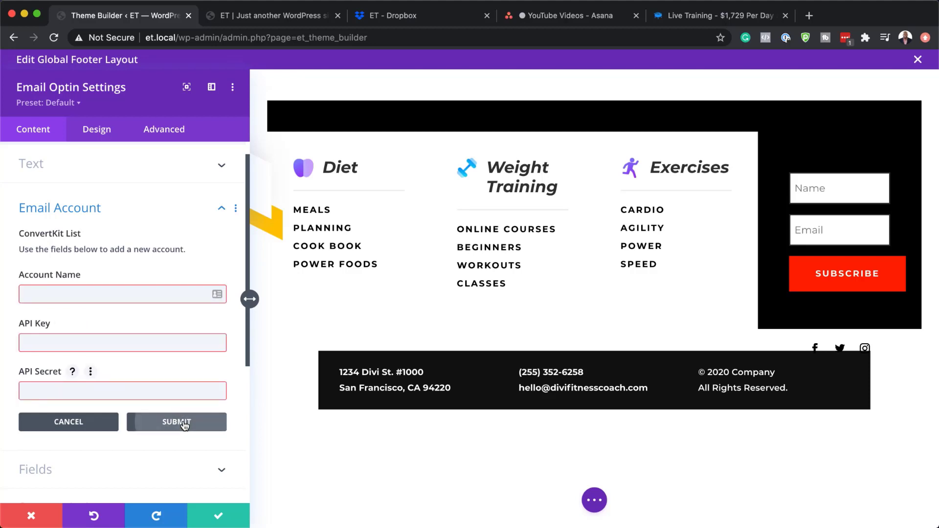
{"action": "left_click", "coordinate": [238, 518]}
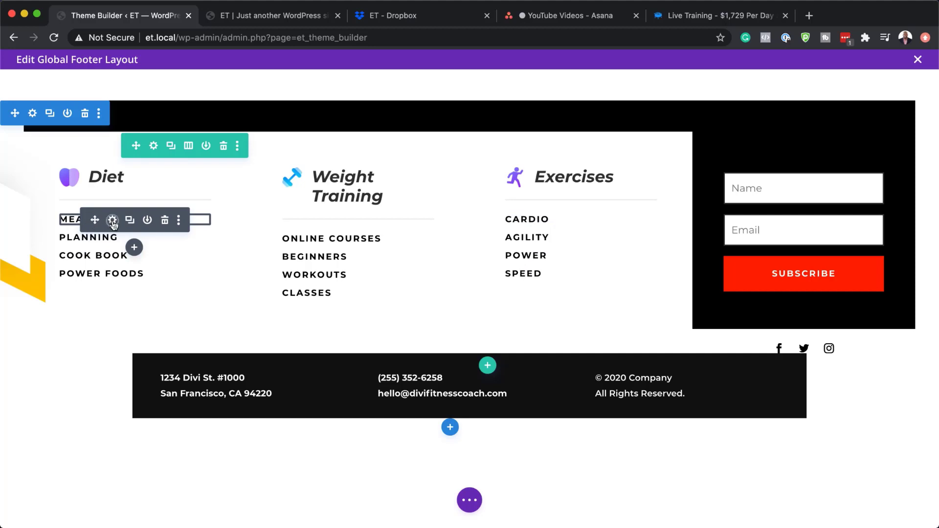
Turn the Meals text under Diet in the footer into a link with the URL #
{"action": "left_click", "coordinate": [112, 221]}
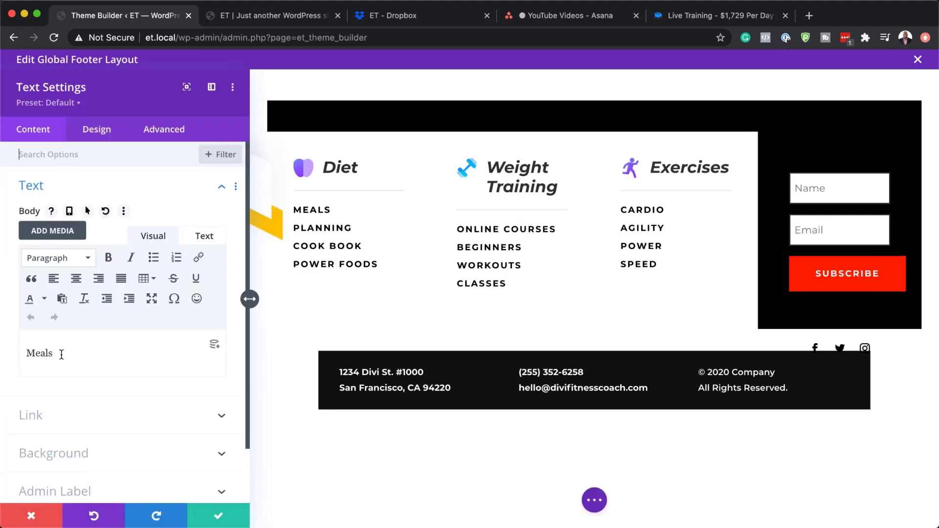
{"action": "scroll", "coordinate": [62, 354], "scroll_direction": "down", "scroll_amount": 2}
{"action": "left_click_drag", "start_coordinate": [54, 324], "coordinate": [13, 317]}
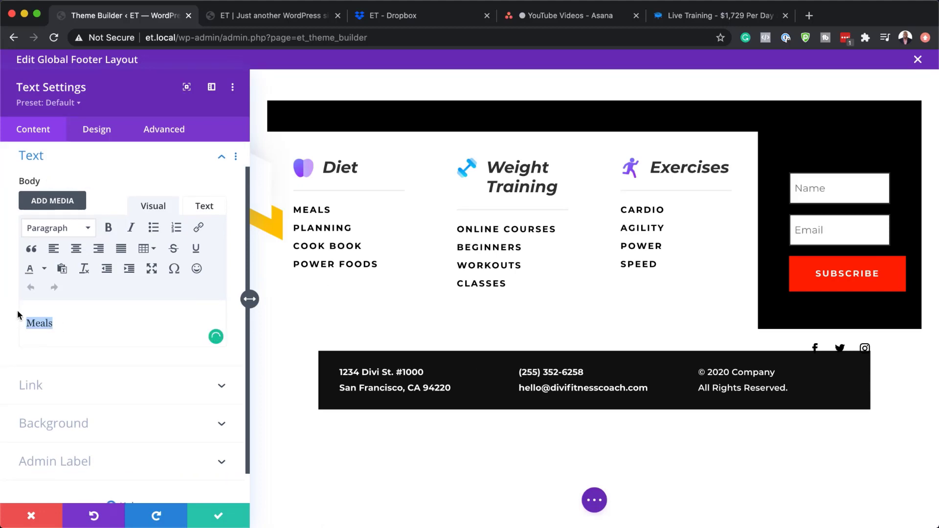
{"action": "left_click", "coordinate": [200, 228]}
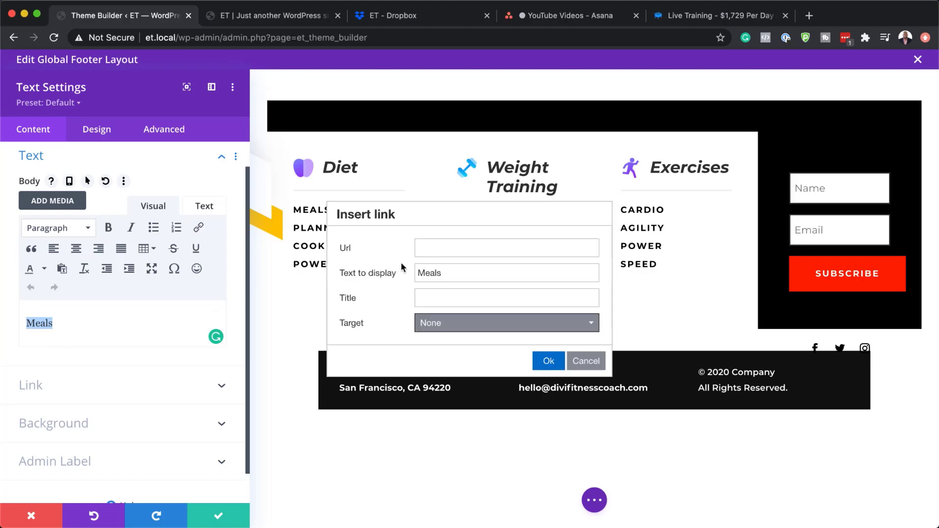
{"action": "left_click", "coordinate": [431, 248]}
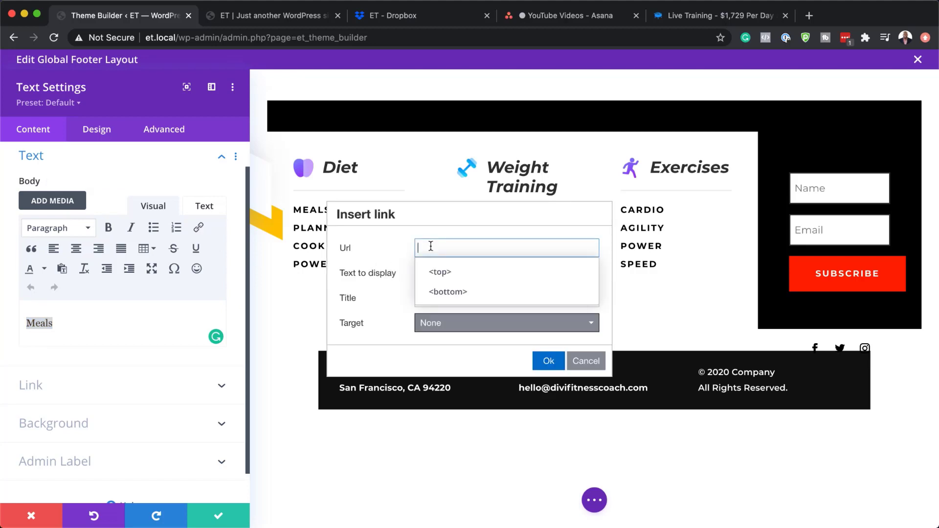
{"action": "type", "text": "#"}
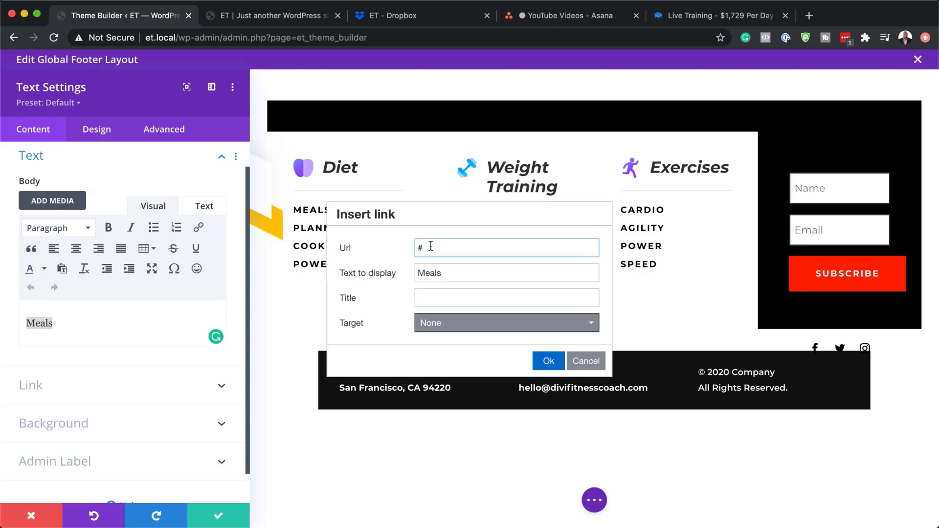
{"action": "left_click", "coordinate": [547, 361]}
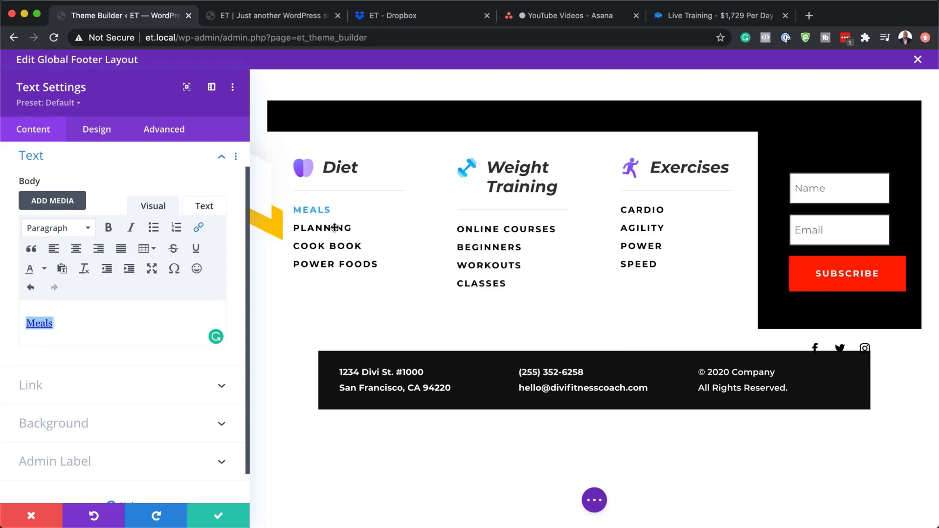
Set the link text color of the footer's Meals text module to blue #0c71c3
{"action": "left_click", "coordinate": [294, 205]}
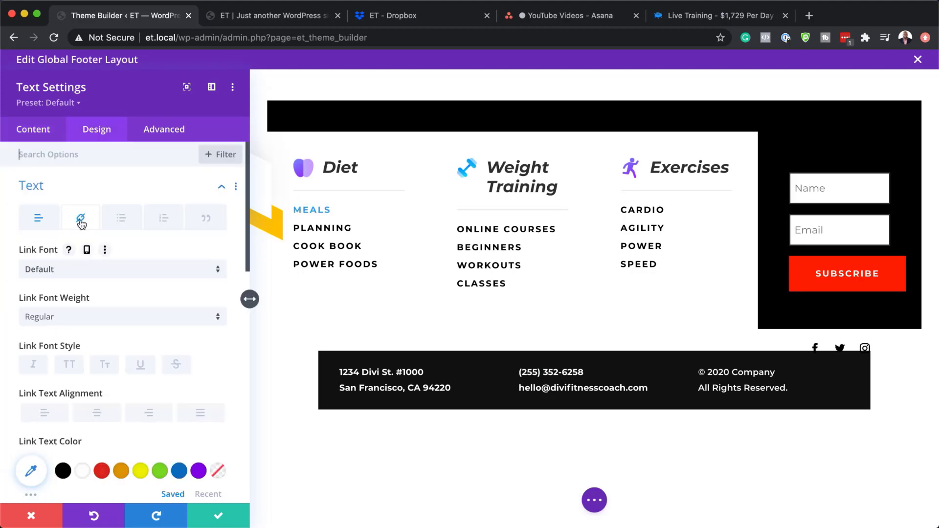
{"action": "scroll", "coordinate": [124, 431], "scroll_direction": "down", "scroll_amount": 2}
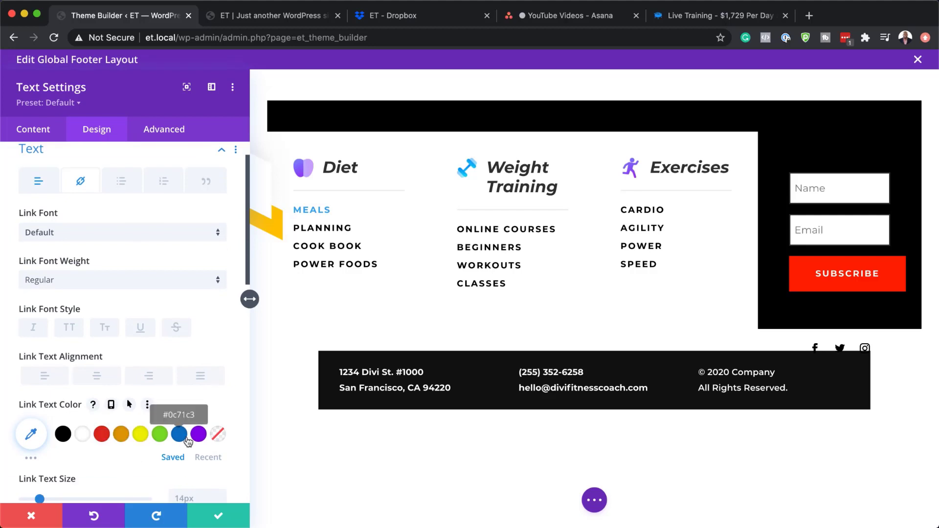
{"action": "left_click", "coordinate": [179, 434]}
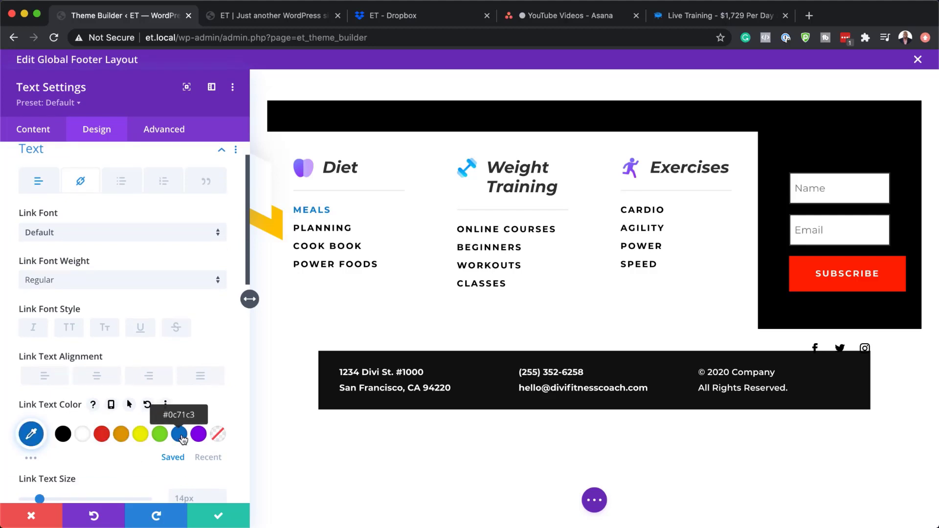
Darken the link text color of the footer's Meals text module to #005f9b and save the module
{"action": "left_click", "coordinate": [31, 434]}
{"action": "scroll", "coordinate": [186, 463], "scroll_direction": "down", "scroll_amount": 5}
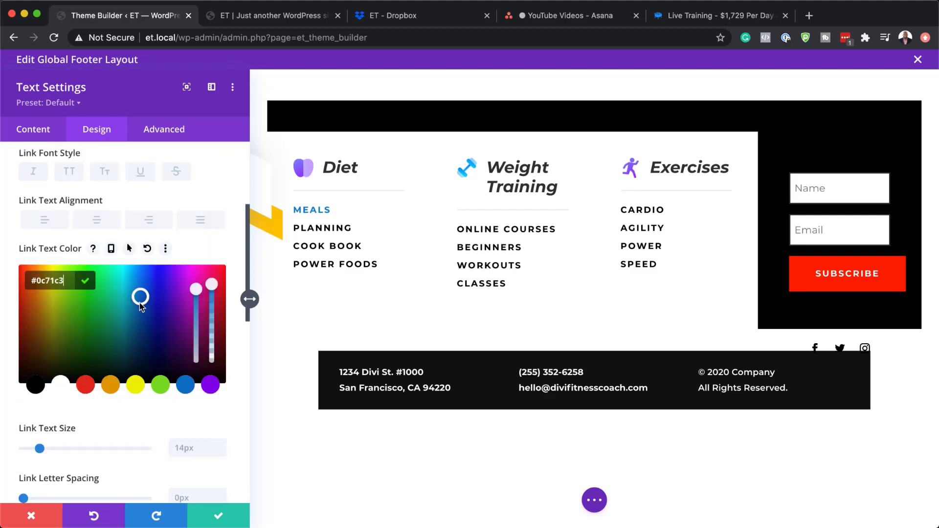
{"action": "mouse_move", "coordinate": [140, 296]}
{"action": "left_mouse_down"}
{"action": "mouse_move", "coordinate": [145, 341]}
{"action": "mouse_move", "coordinate": [137, 305]}
{"action": "mouse_move", "coordinate": [137, 314]}
{"action": "left_mouse_up"}
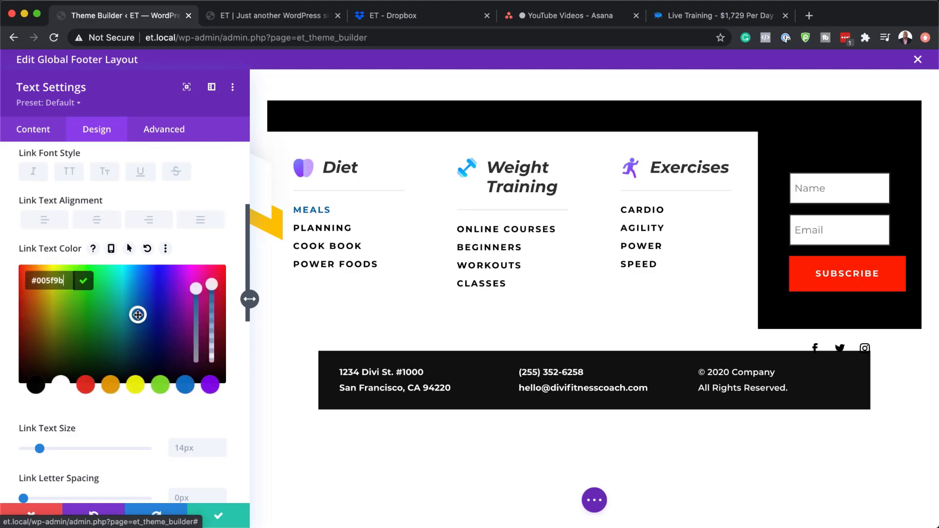
{"action": "left_click", "coordinate": [215, 517]}
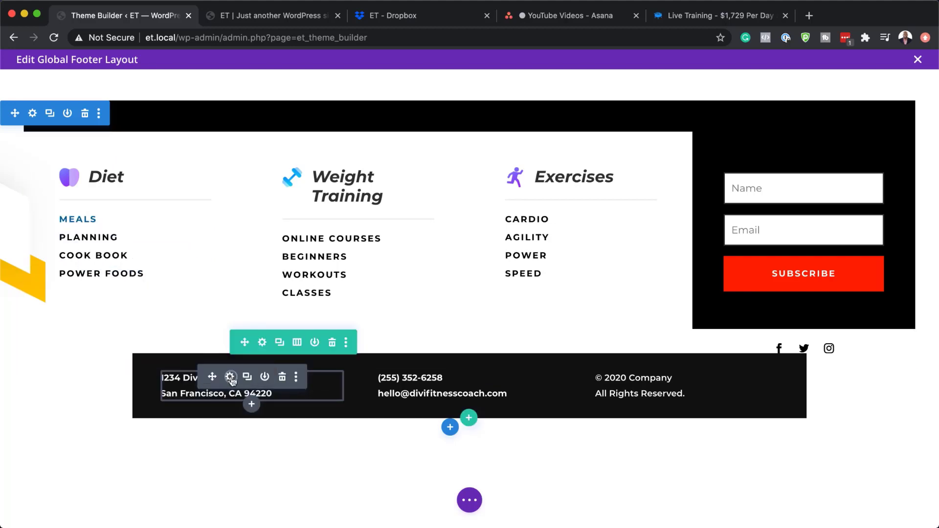
Replace the first three digits of the street number in the footer's address text with 99, and save the module
{"action": "left_click", "coordinate": [231, 378]}
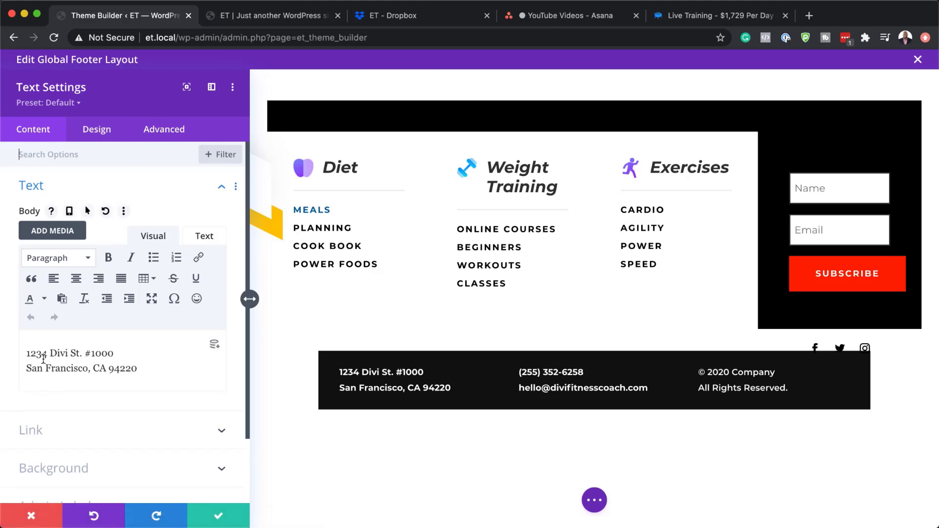
{"action": "left_click_drag", "start_coordinate": [43, 354], "coordinate": [12, 353]}
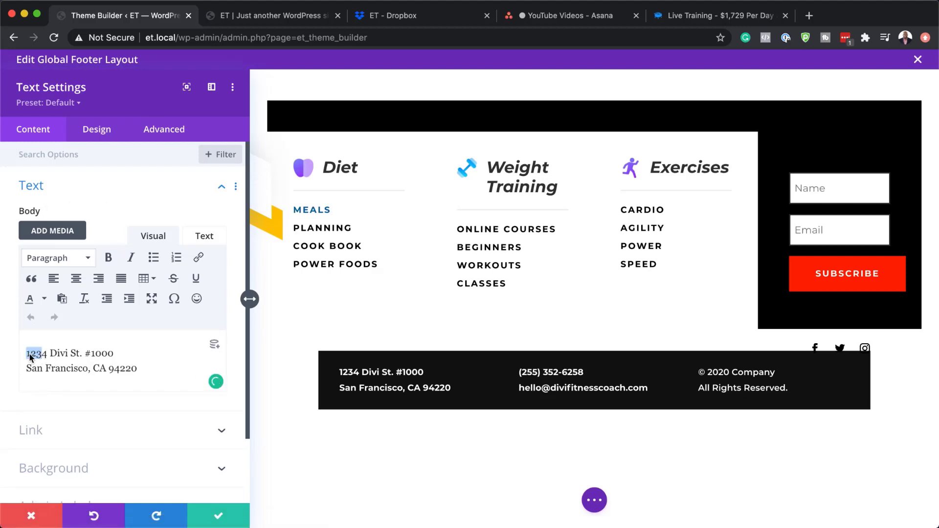
{"action": "type", "text": "99"}
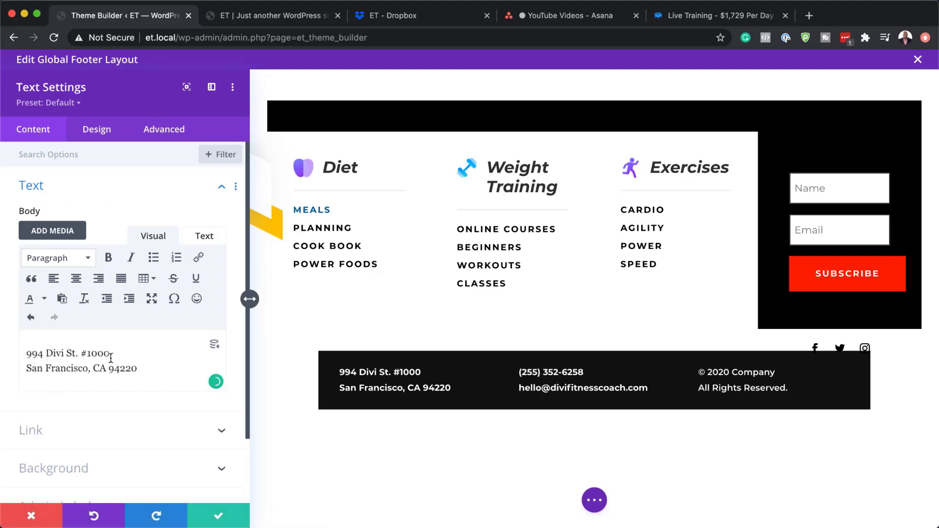
{"action": "left_click", "coordinate": [219, 518]}
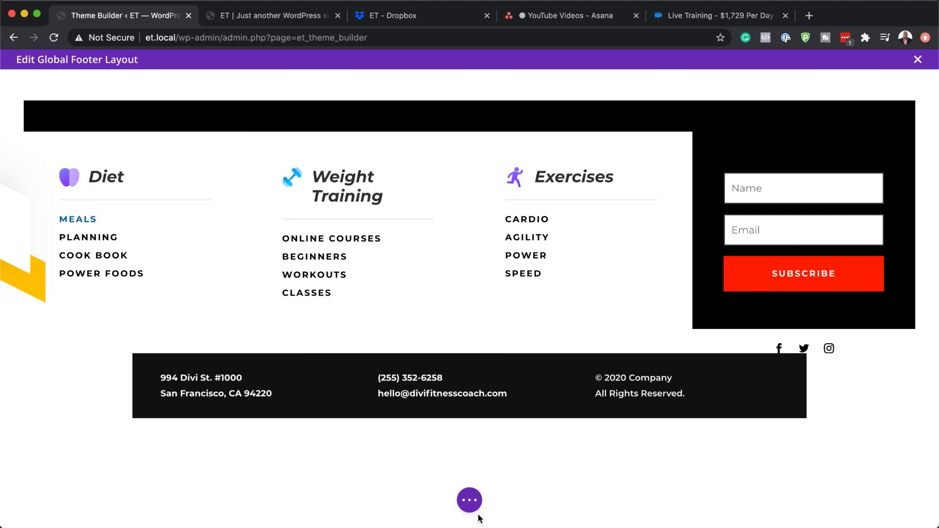
Save the global footer layout, close its editor and save the Theme Builder changes
{"action": "left_click", "coordinate": [469, 500]}
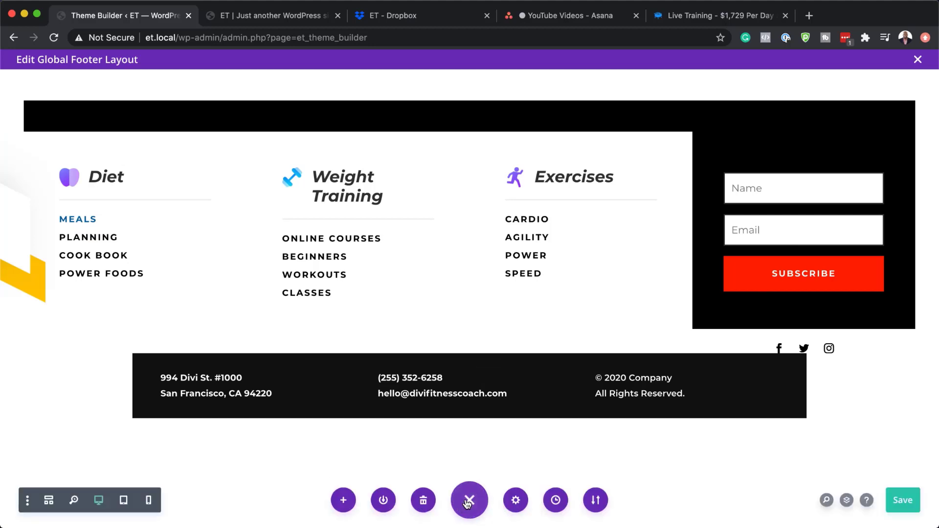
{"action": "left_click", "coordinate": [903, 501]}
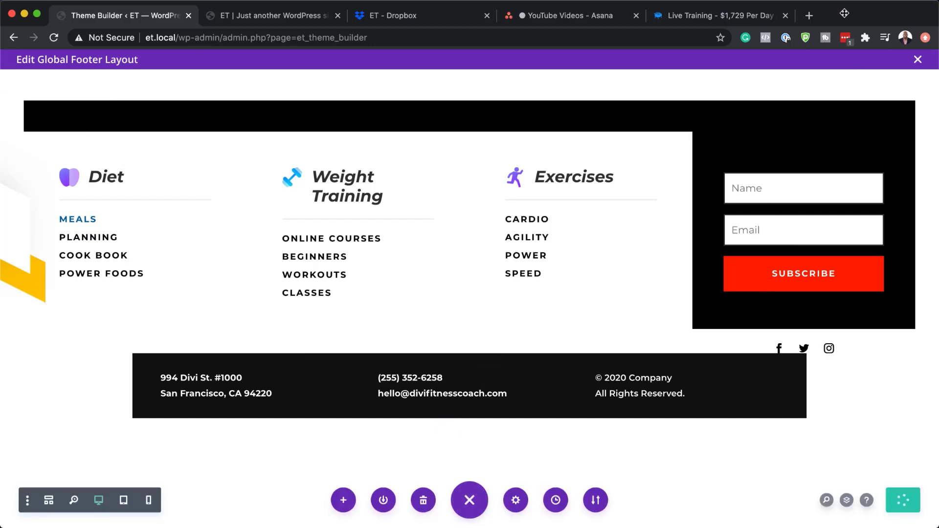
{"action": "left_click", "coordinate": [918, 60]}
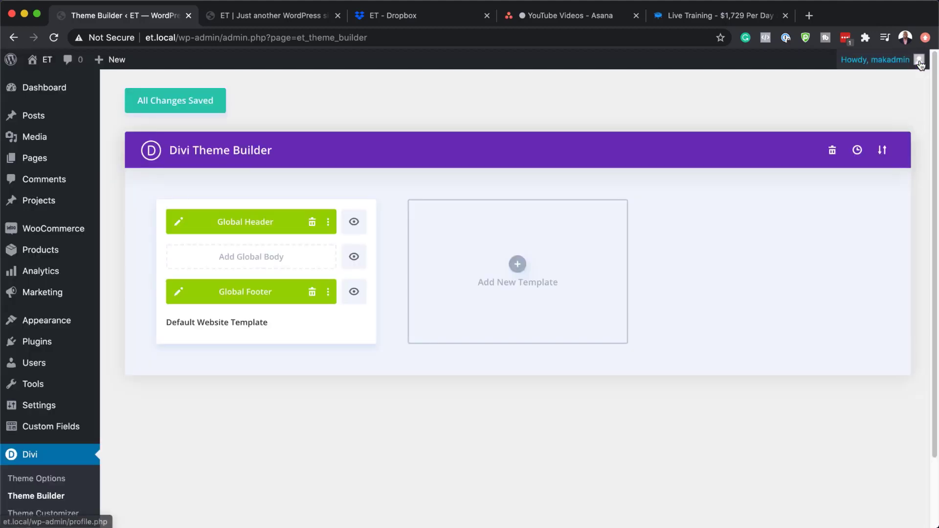
{"action": "left_click", "coordinate": [177, 107]}
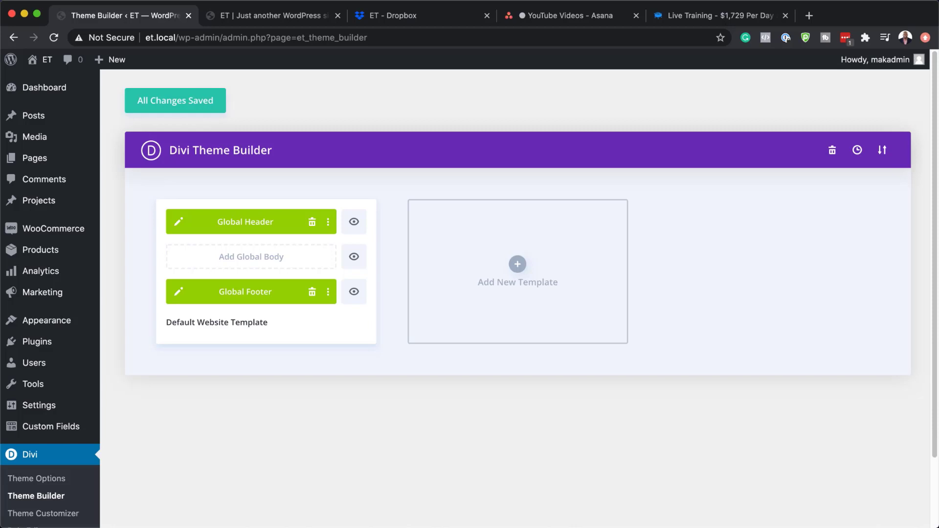
Add a new page titled Fitness and build it with the Divi Builder
{"action": "mouse_move", "coordinate": [96, 140]}
{"action": "mouse_move", "coordinate": [57, 158]}
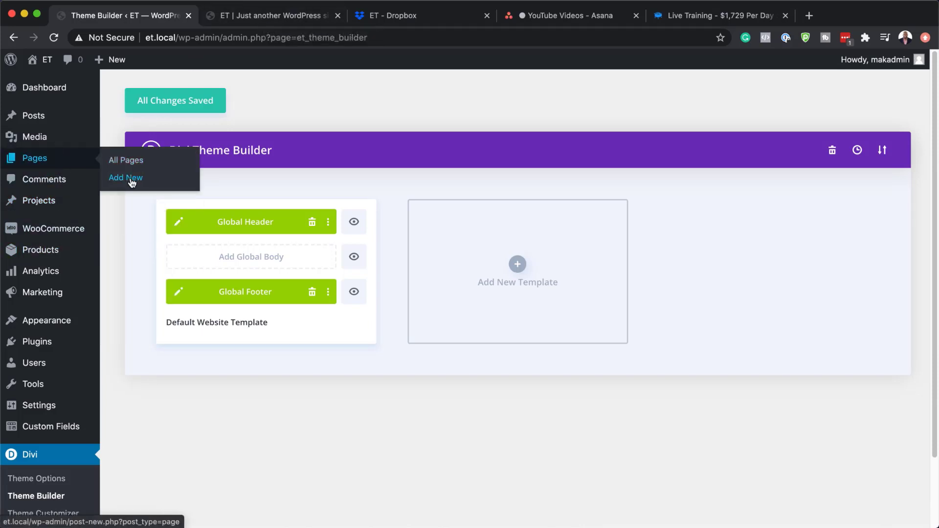
{"action": "left_click", "coordinate": [131, 179]}
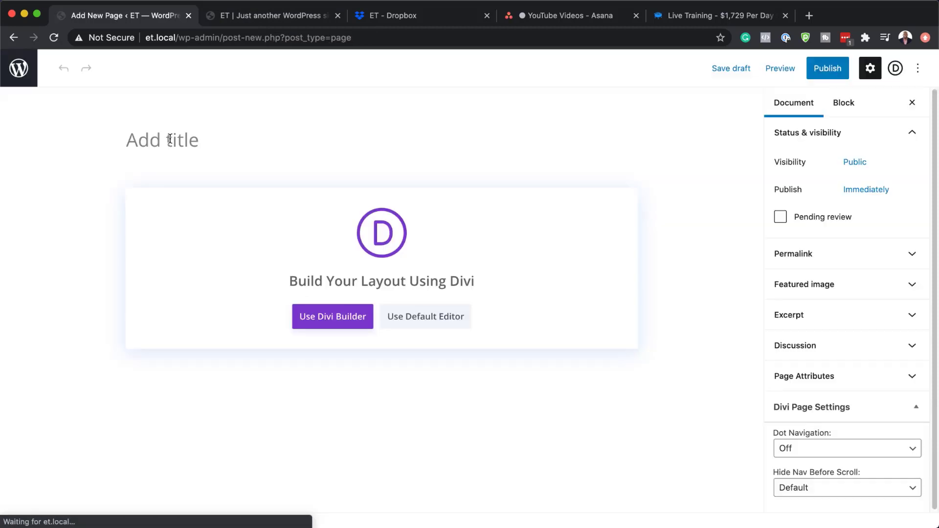
{"action": "type", "text": "Fitness"}
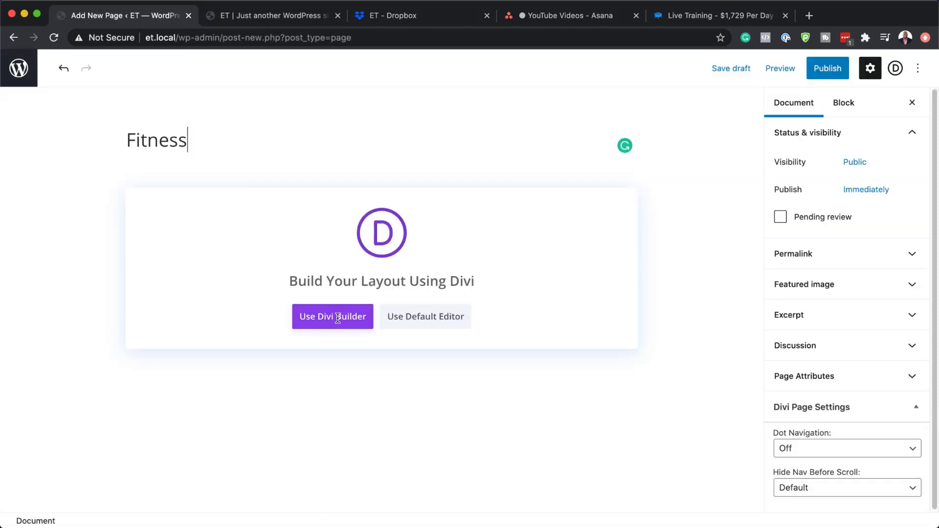
{"action": "left_click", "coordinate": [338, 319]}
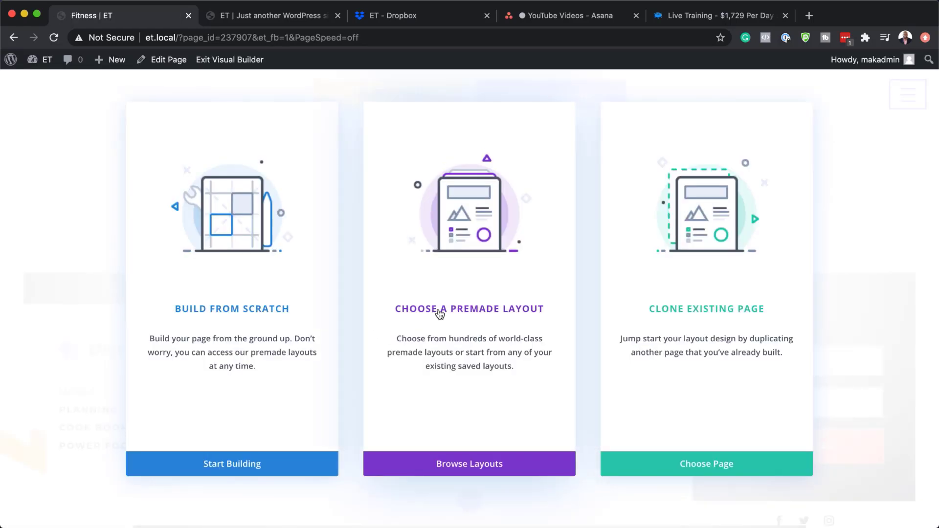
Search the premade layouts for fitness, load the Fitness Coach Home Page layout, and publish the page
{"action": "left_click", "coordinate": [440, 314]}
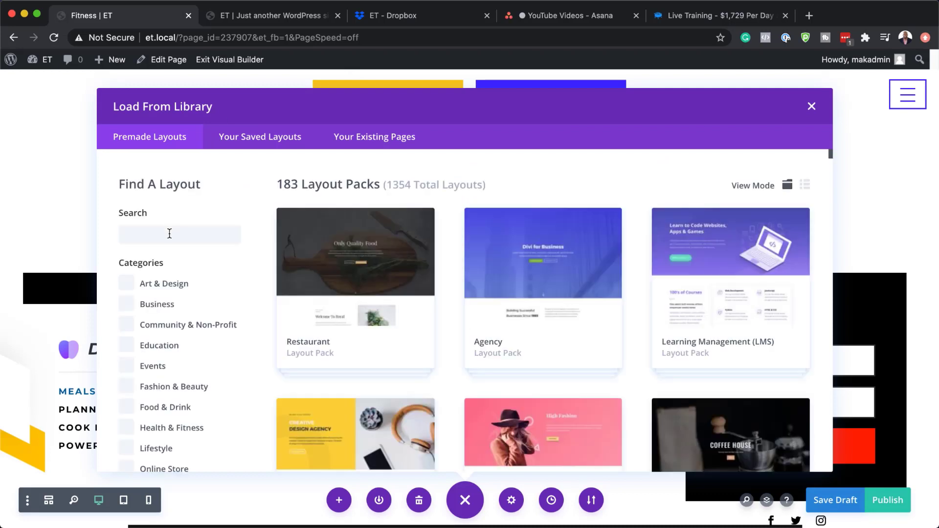
{"action": "left_click", "coordinate": [169, 234]}
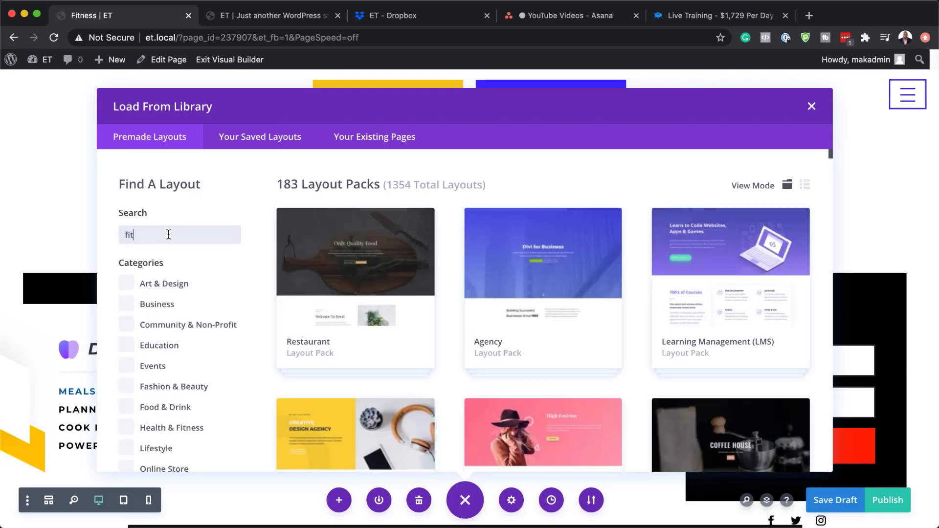
{"action": "type", "text": "fitness"}
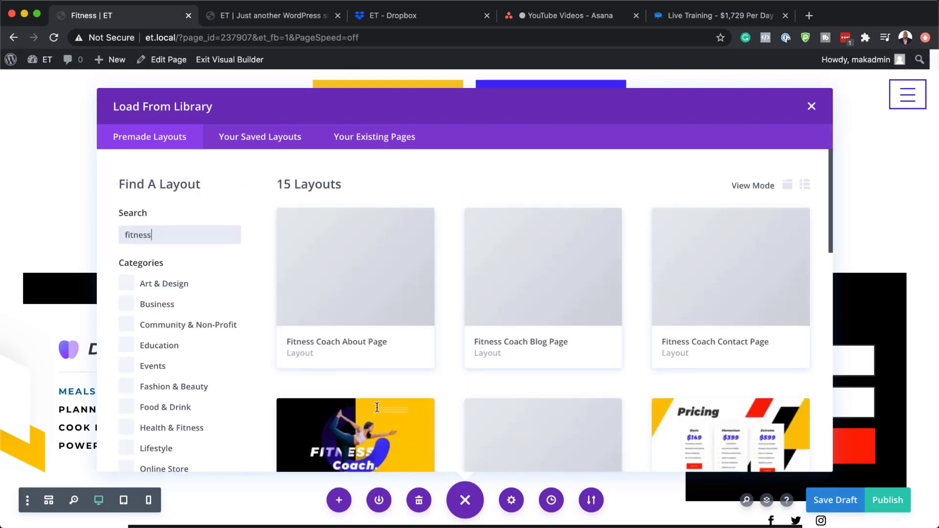
{"action": "scroll", "coordinate": [376, 408], "scroll_direction": "down", "scroll_amount": 1}
{"action": "left_click", "coordinate": [369, 395]}
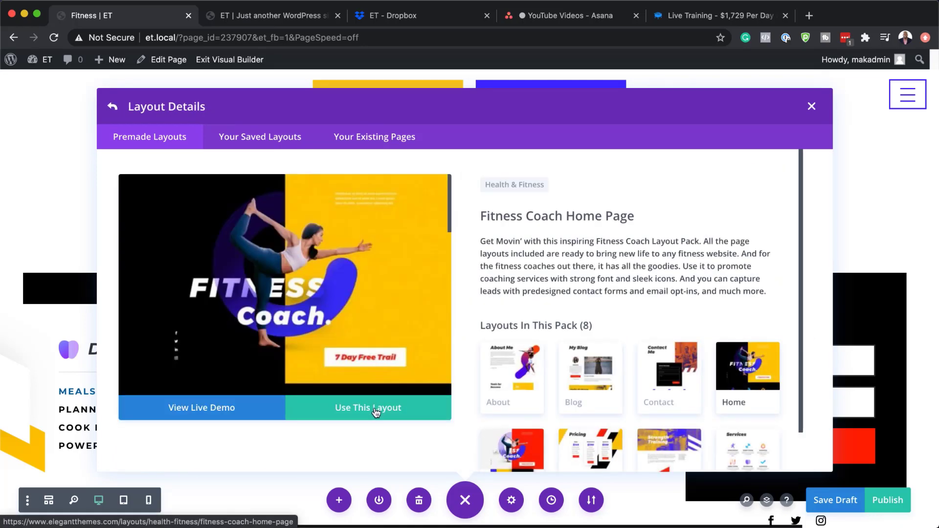
{"action": "left_click", "coordinate": [375, 413]}
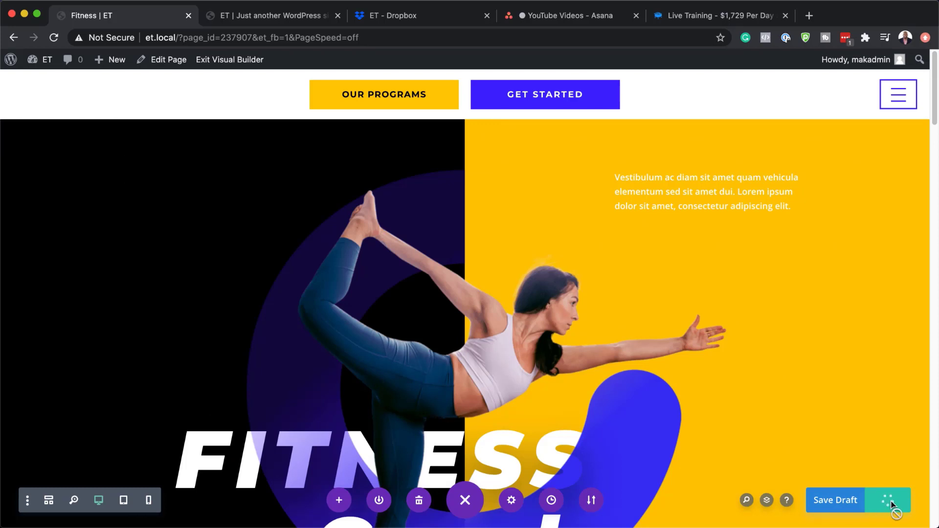
Exit the Visual Builder and examine the live Fitness page with its global header and footer
{"action": "left_click", "coordinate": [238, 61]}
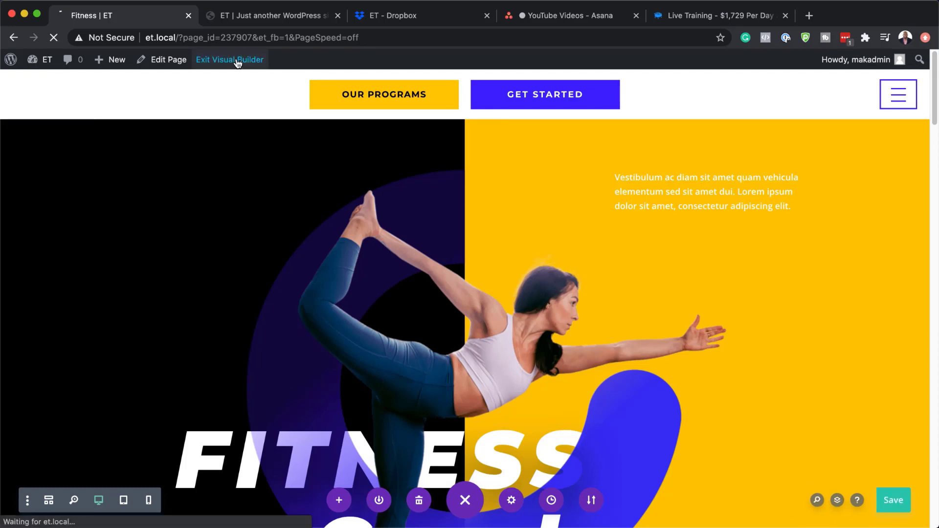
{"action": "scroll", "coordinate": [281, 282], "scroll_direction": "down", "scroll_amount": 3}
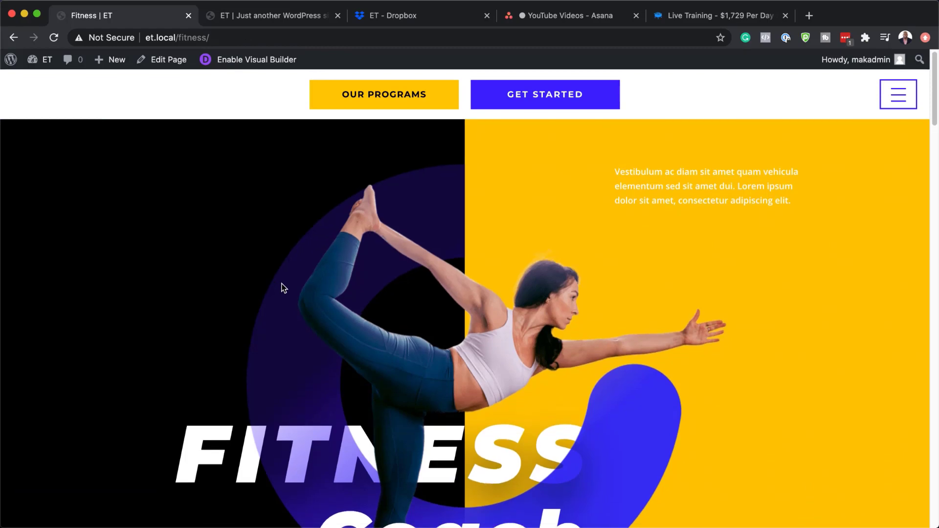
{"action": "scroll", "coordinate": [253, 210], "scroll_direction": "down", "scroll_amount": 3}
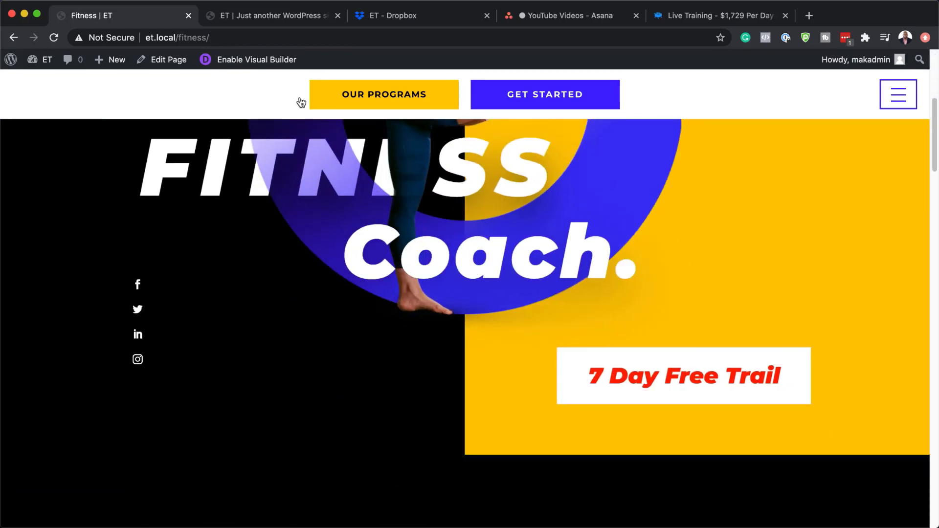
{"action": "scroll", "coordinate": [299, 315], "scroll_direction": "down", "scroll_amount": 10}
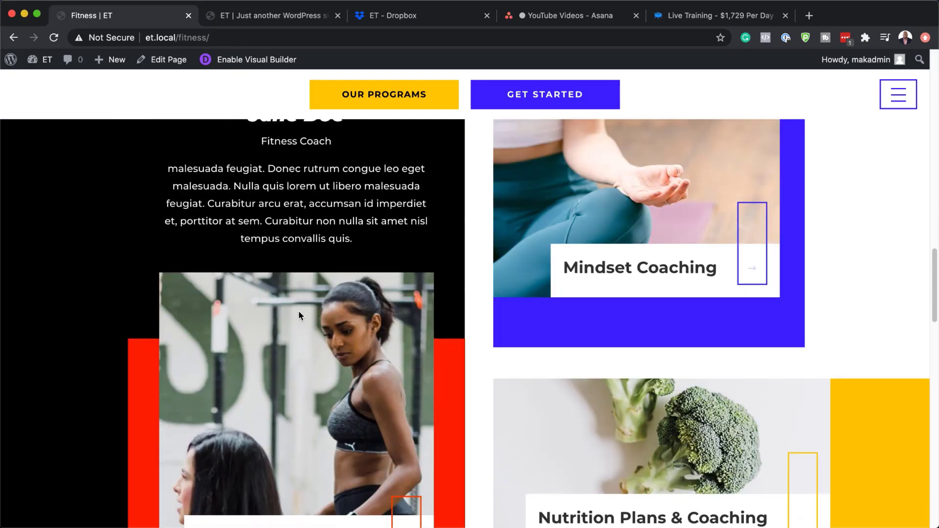
{"action": "scroll", "coordinate": [301, 315], "scroll_direction": "down", "scroll_amount": 15}
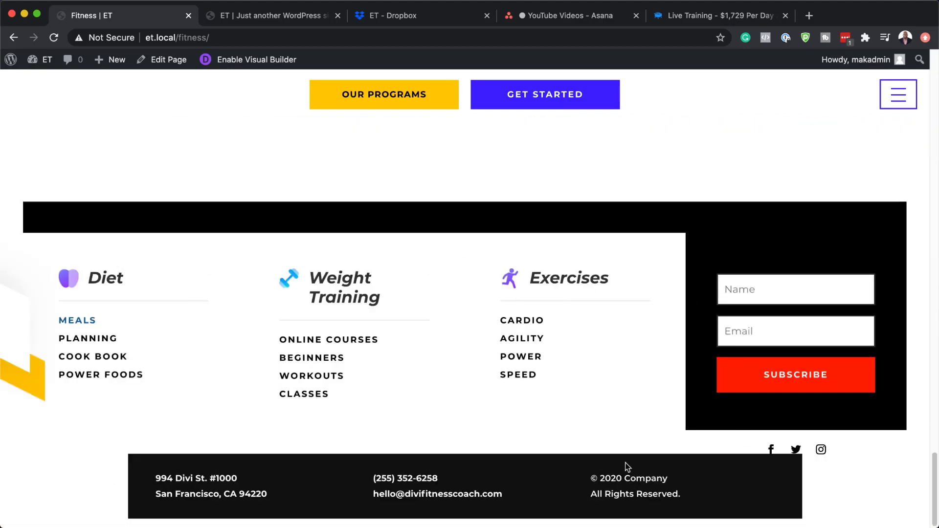
{"action": "scroll", "coordinate": [465, 444], "scroll_direction": "up", "scroll_amount": 15}
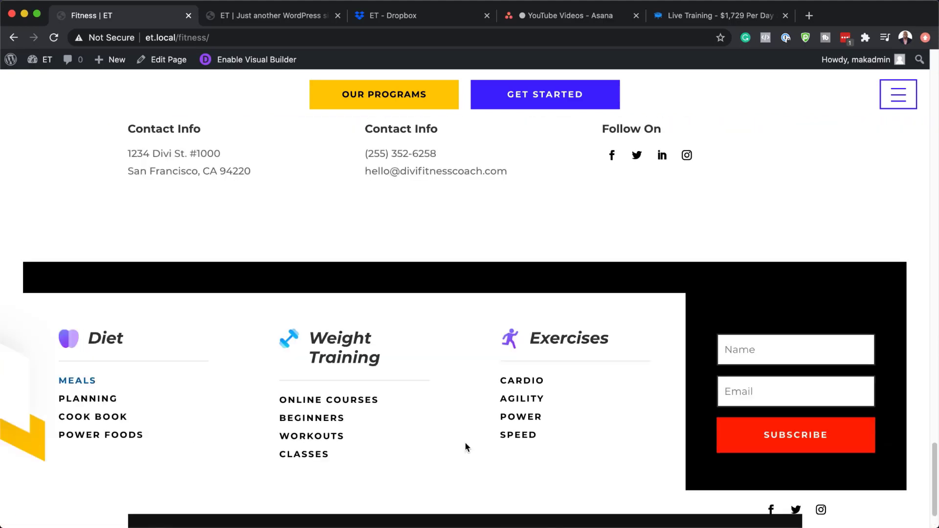